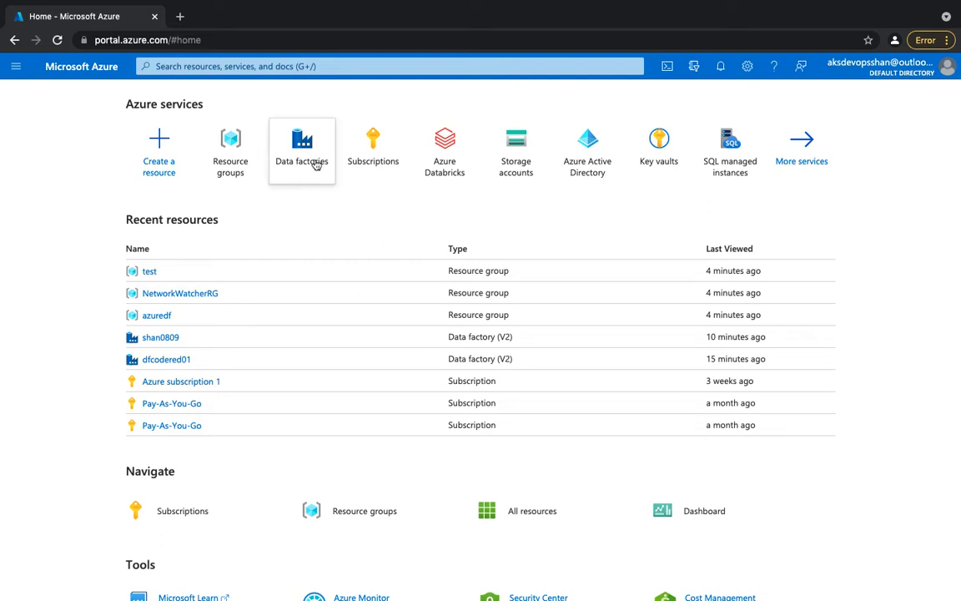
# Start creating a data factory and add a new resource group named azuredf for it.
pyautogui.moveTo(314, 166)
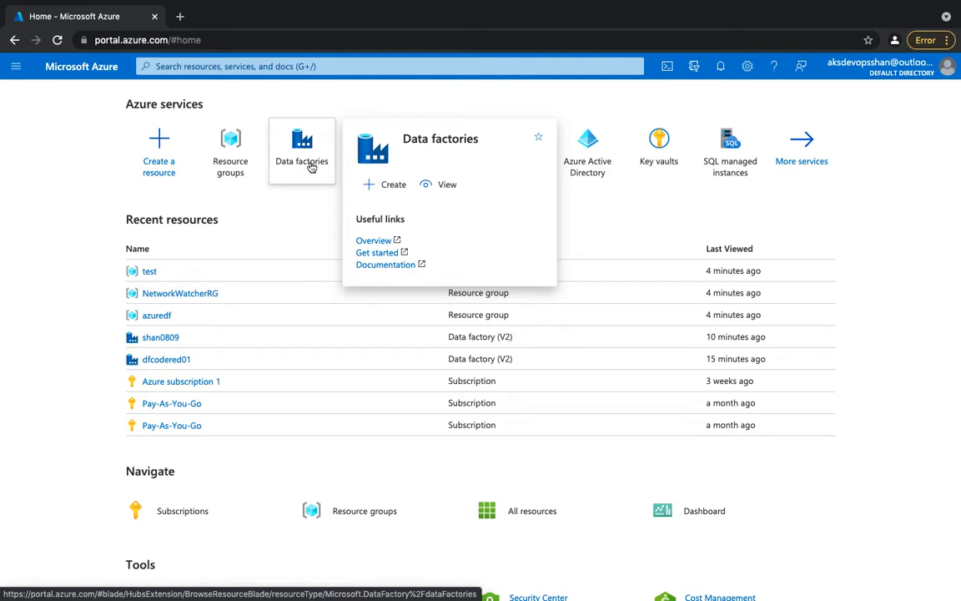
pyautogui.click(308, 166)
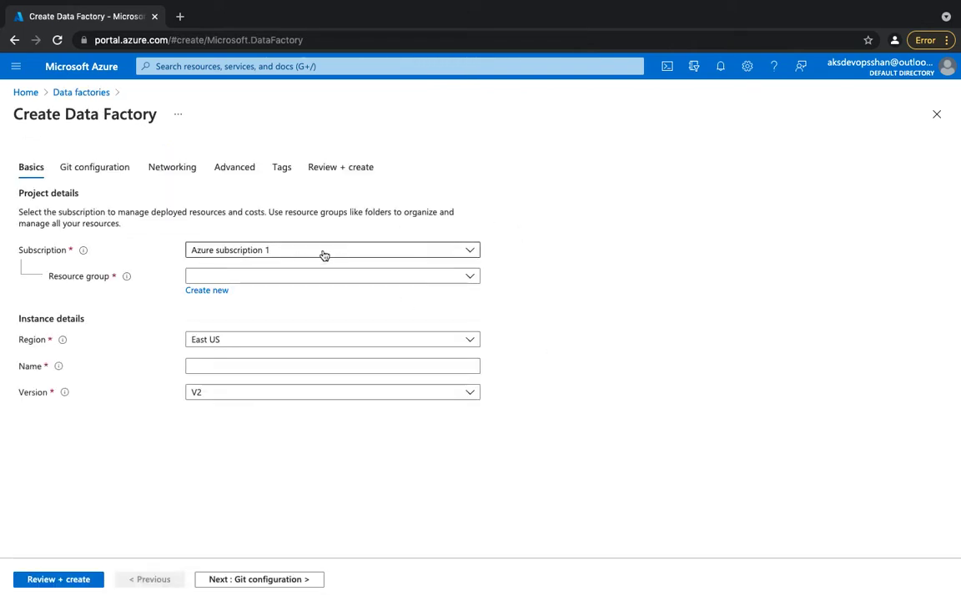
pyautogui.click(213, 291)
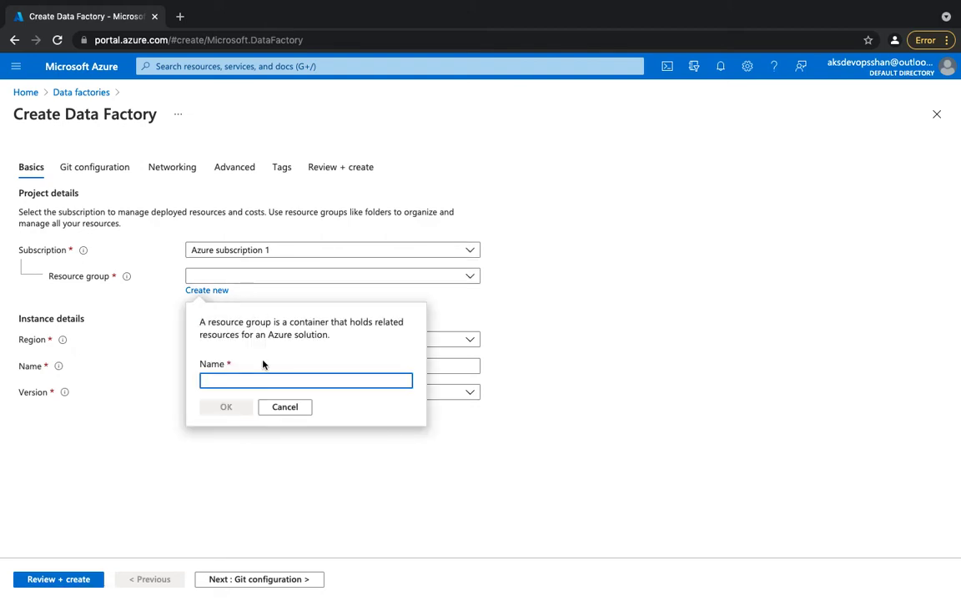
pyautogui.write('azure')
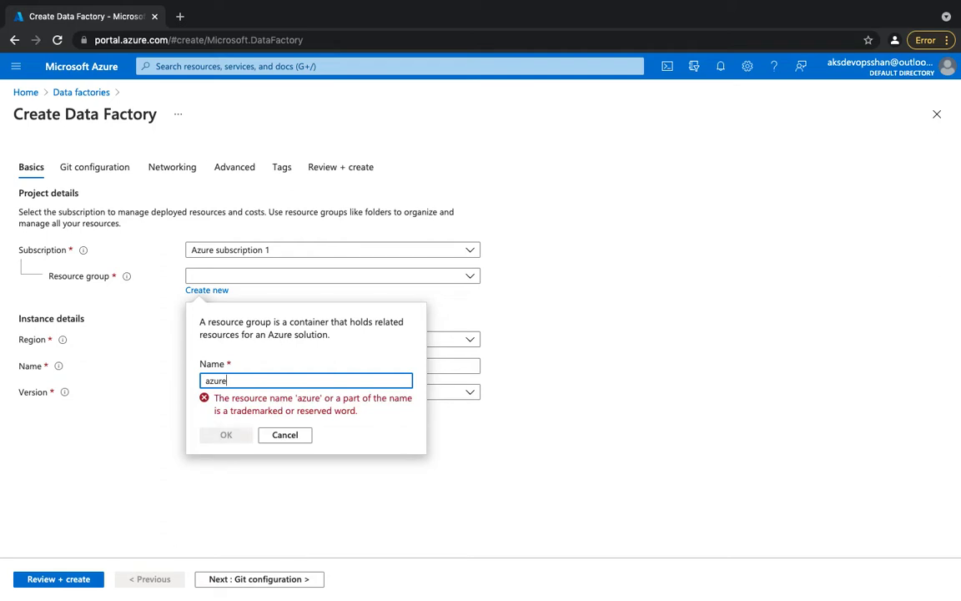
pyautogui.write('df')
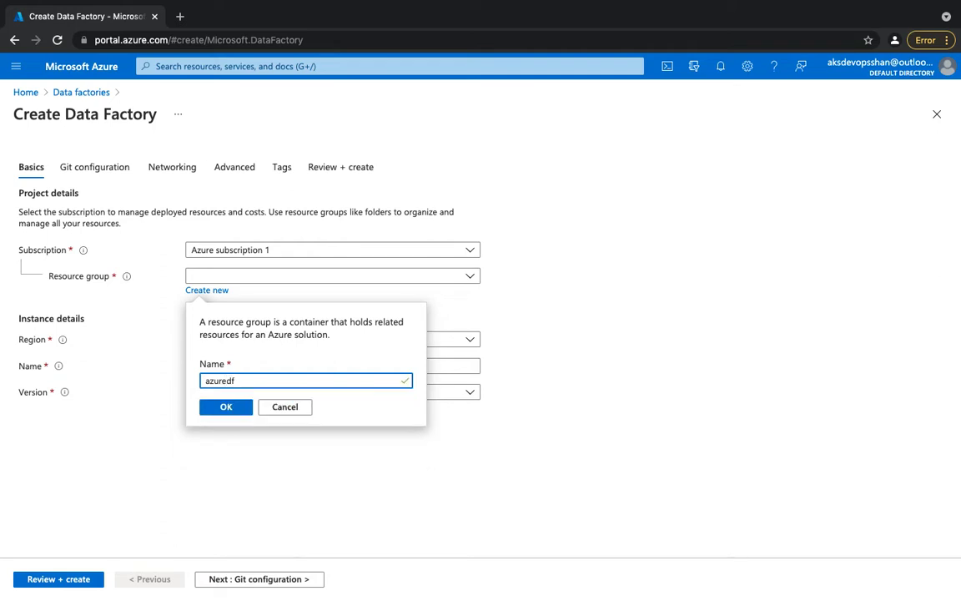
pyautogui.click(222, 412)
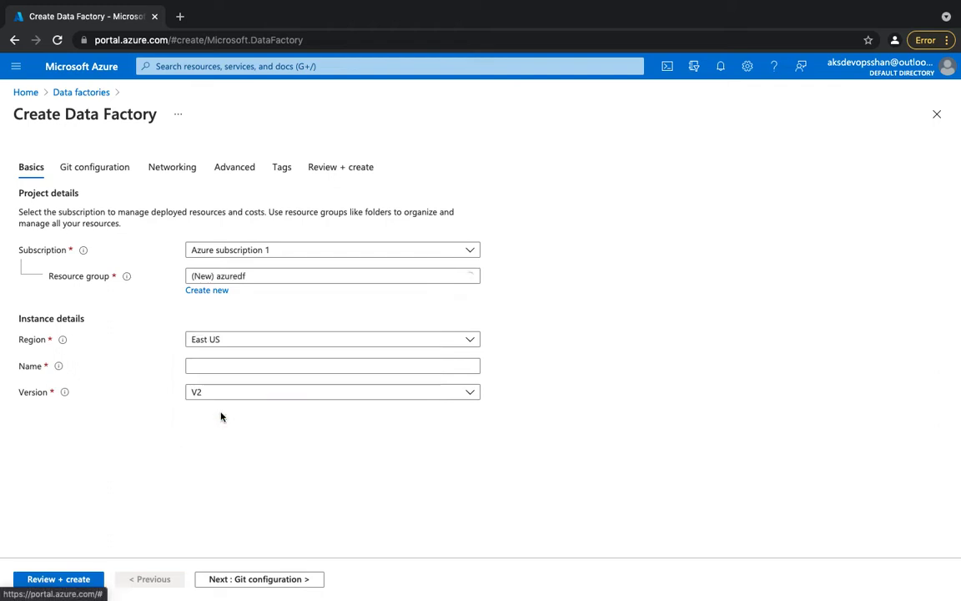
# Set the data factory's region to North Europe, its name to CoderedDemo01 and its version to V2.
pyautogui.click(242, 343)
pyautogui.write('europe')
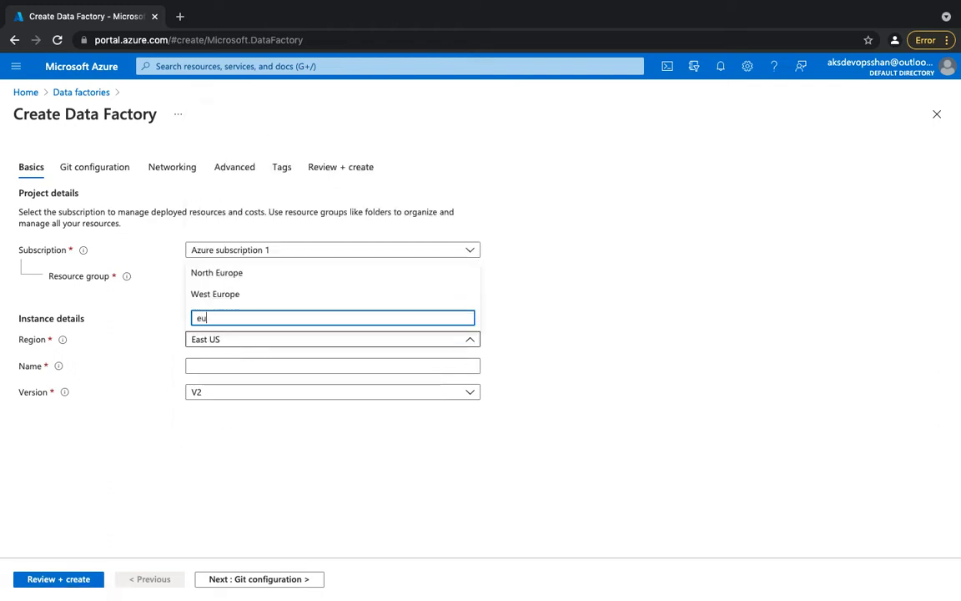
pyautogui.click(251, 281)
pyautogui.click(260, 367)
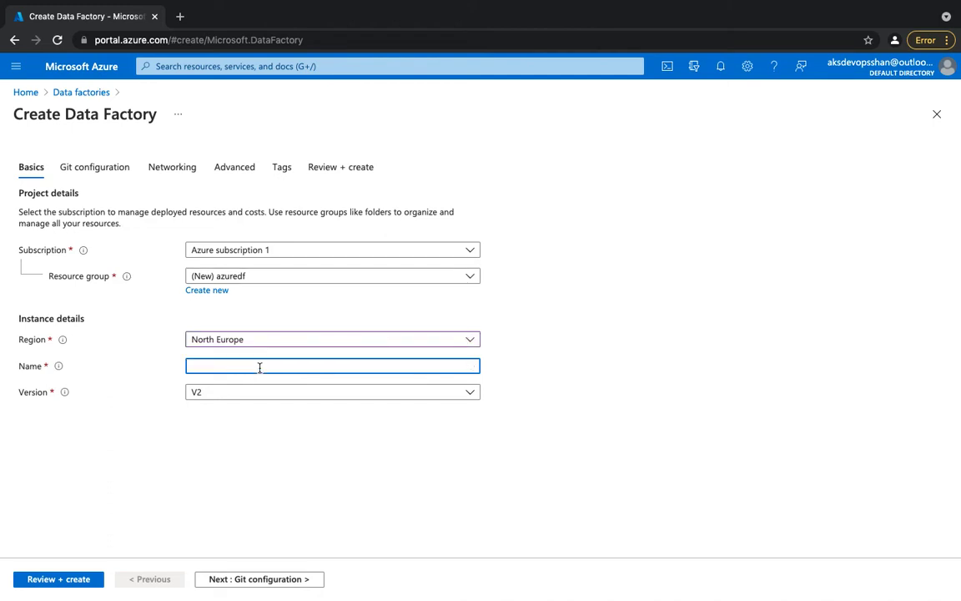
pyautogui.write('CoderedDemo01')
pyautogui.click(265, 395)
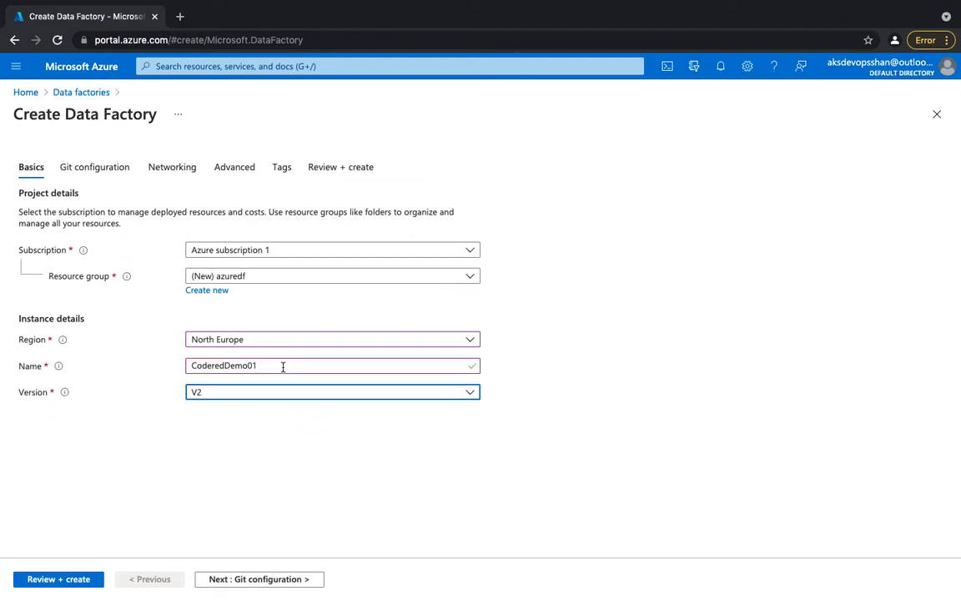
pyautogui.click(287, 398)
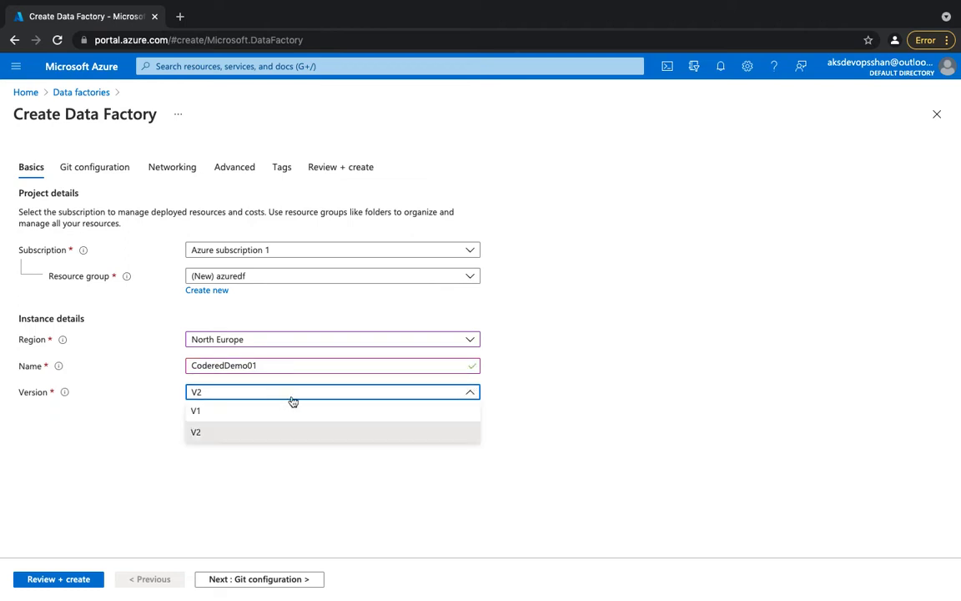
pyautogui.click(238, 437)
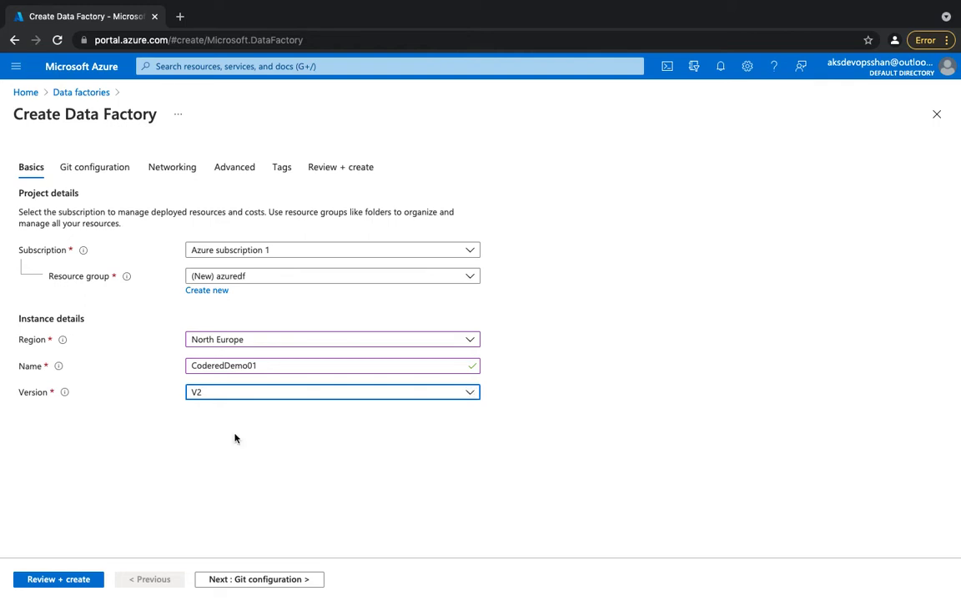
# Choose to configure Git later and go through the networking and encryption settings, leaving their defaults.
pyautogui.click(115, 171)
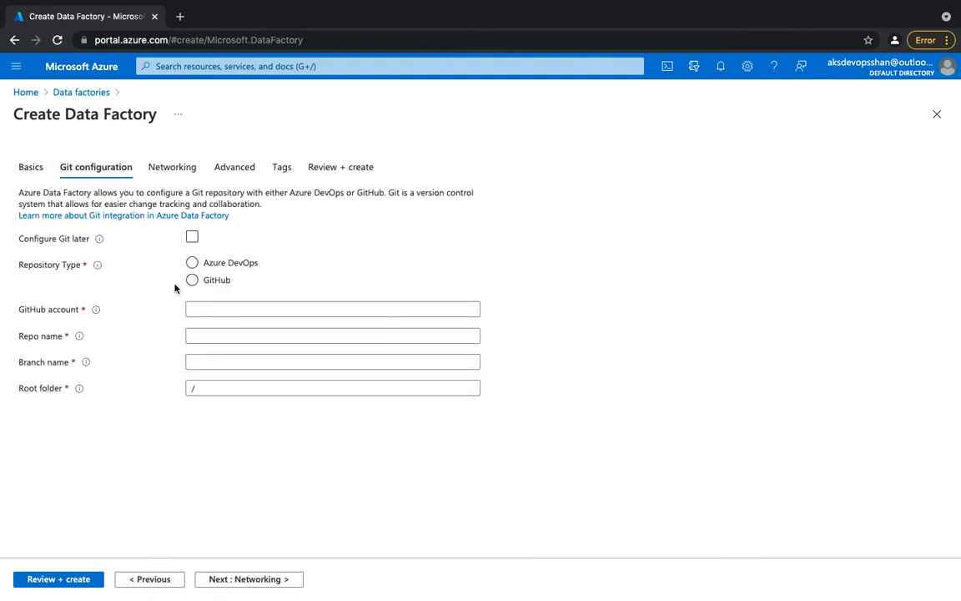
pyautogui.click(191, 237)
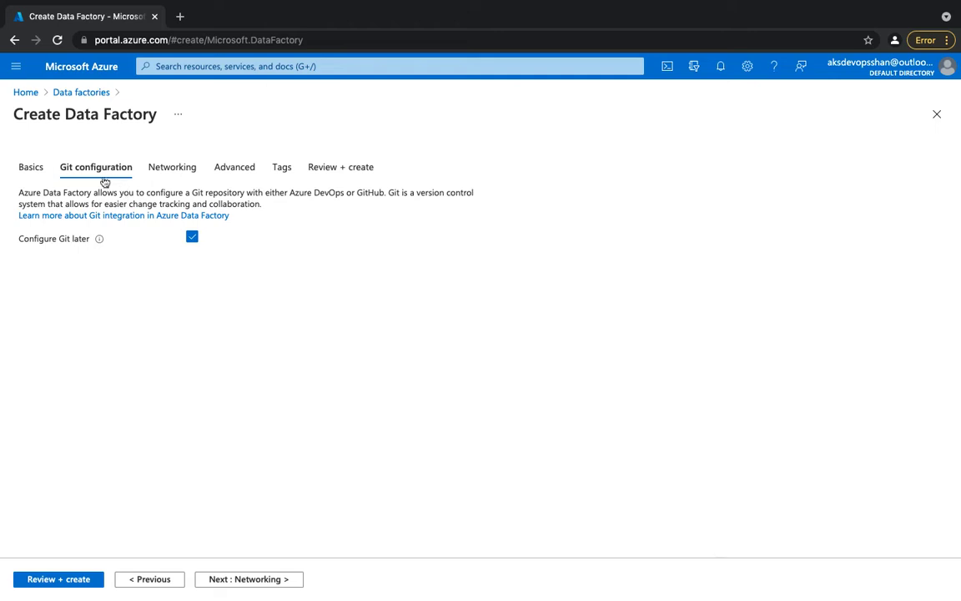
pyautogui.click(174, 176)
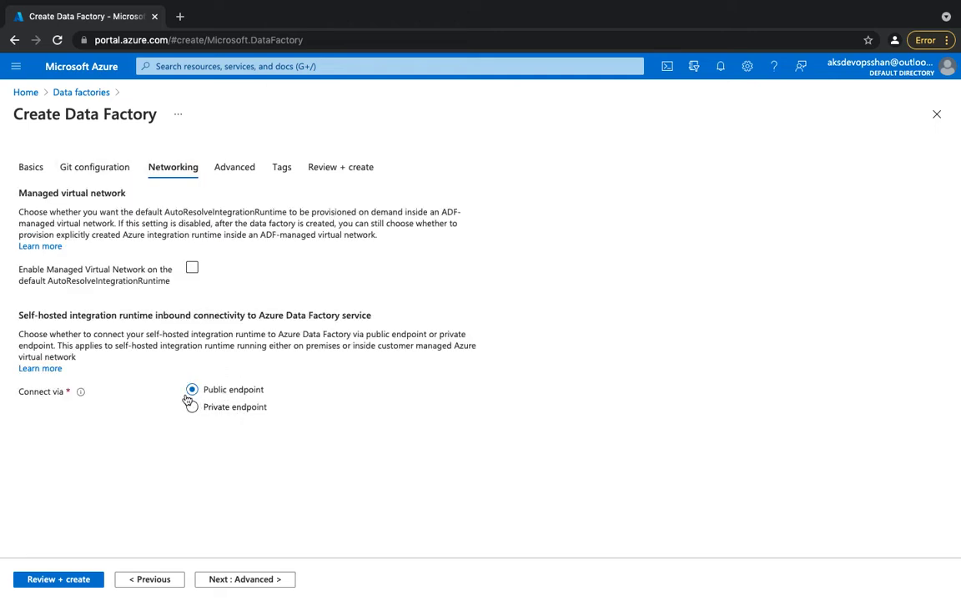
pyautogui.click(238, 169)
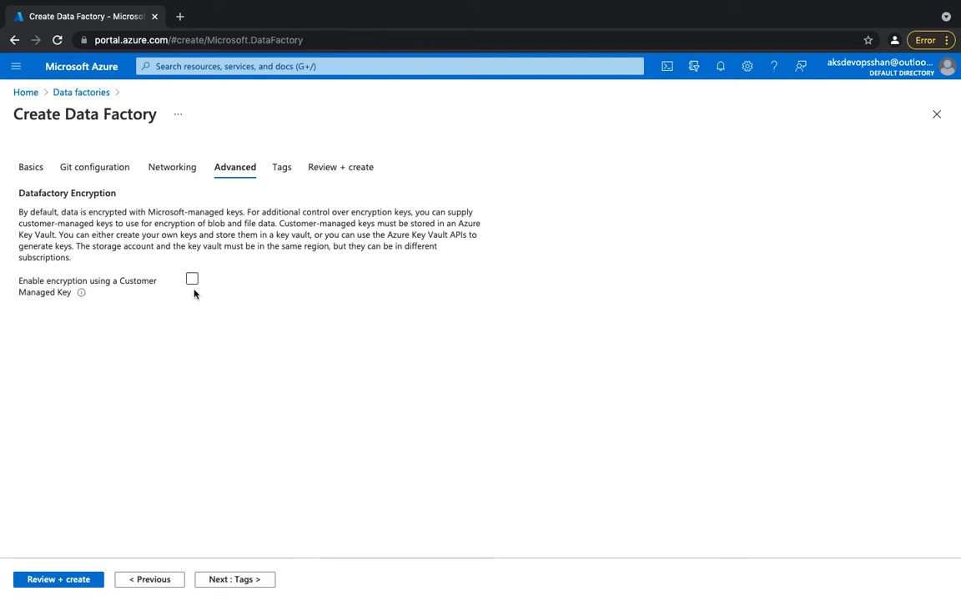
# Add a tag named resource with the value codered to the data factory.
pyautogui.click(281, 167)
pyautogui.click(97, 280)
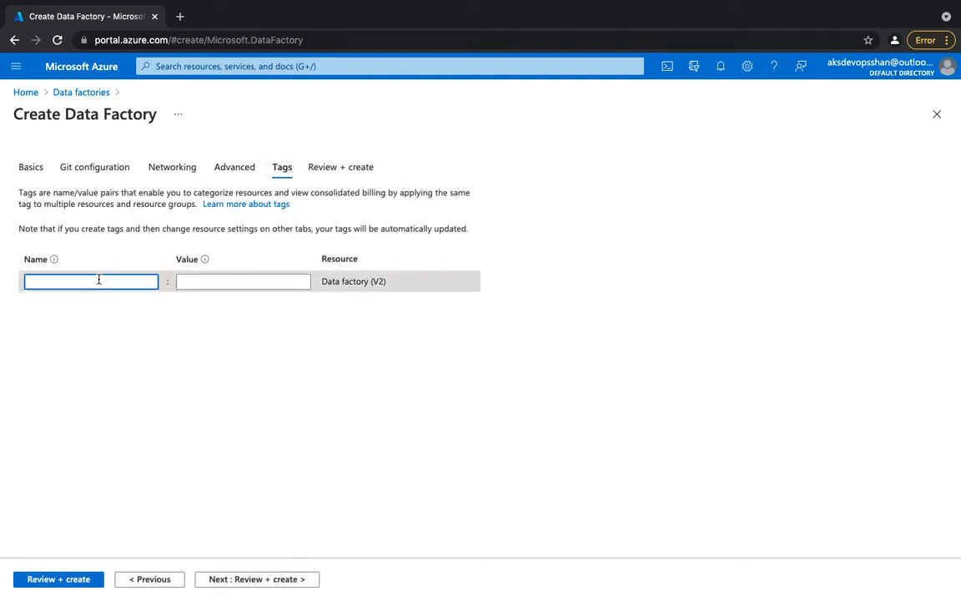
pyautogui.write('resource')
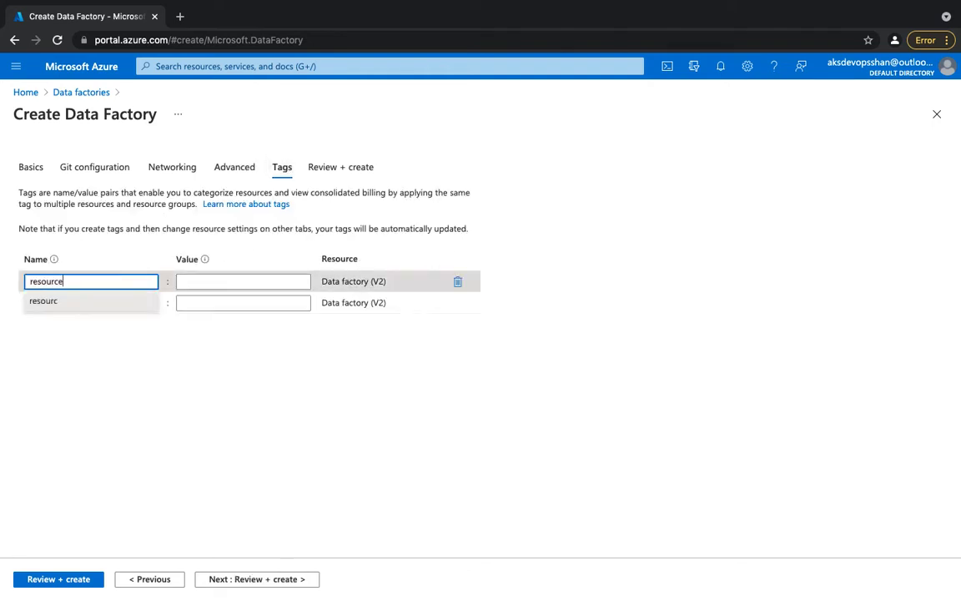
pyautogui.press('Tab')
pyautogui.write('codered')
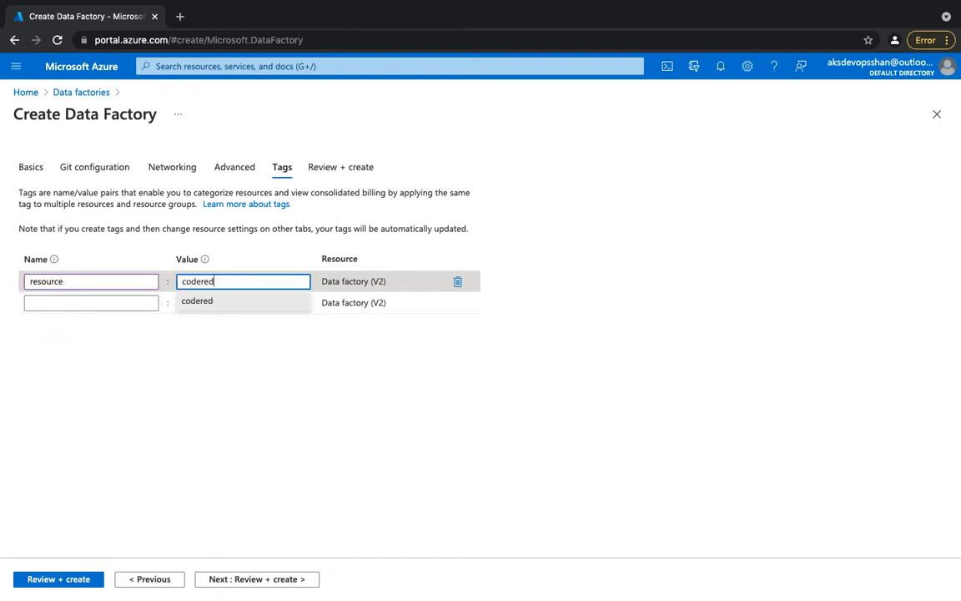
# Review and create the data factory, and go to the deployed resource.
pyautogui.click(330, 170)
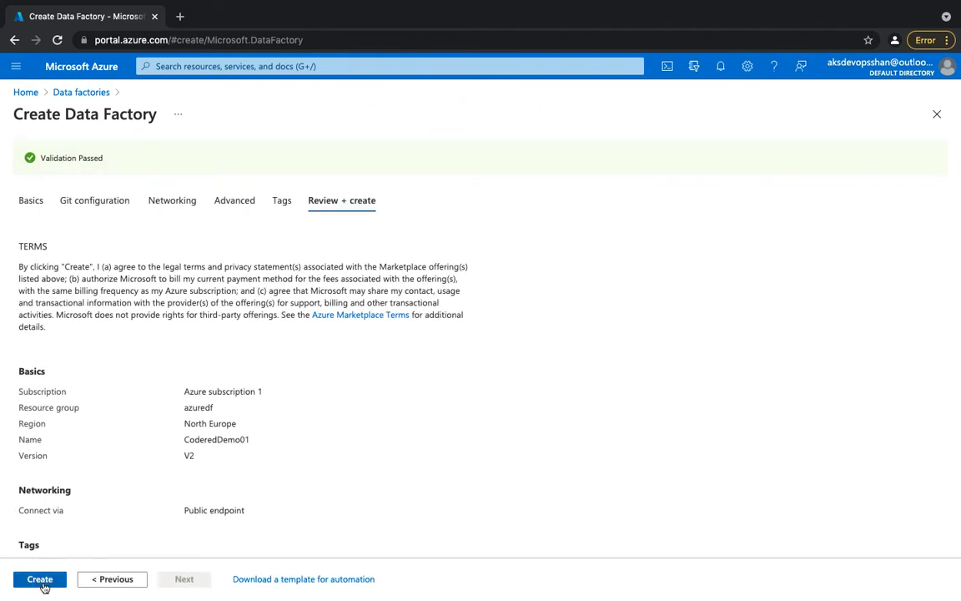
pyautogui.click(40, 579)
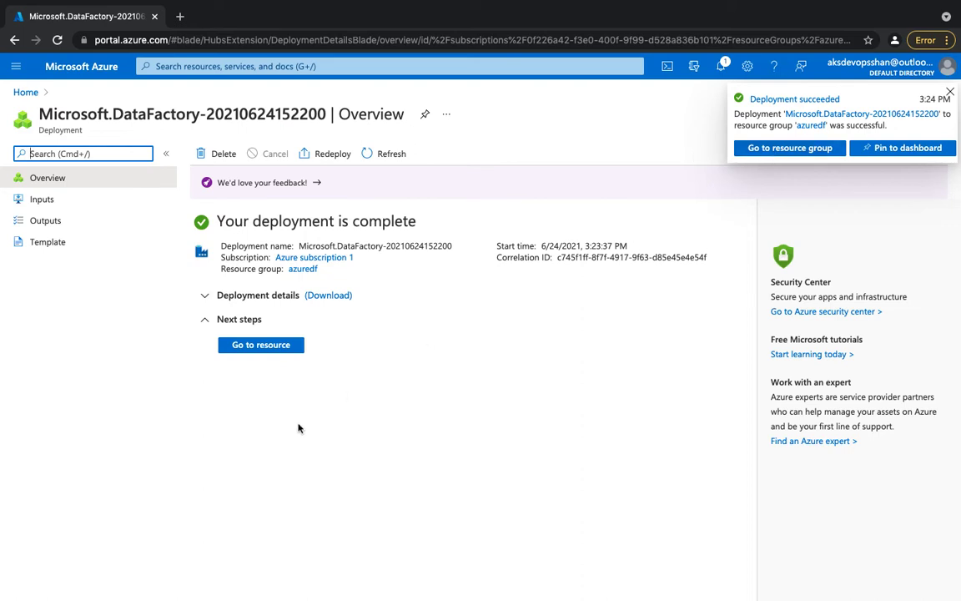
pyautogui.click(272, 346)
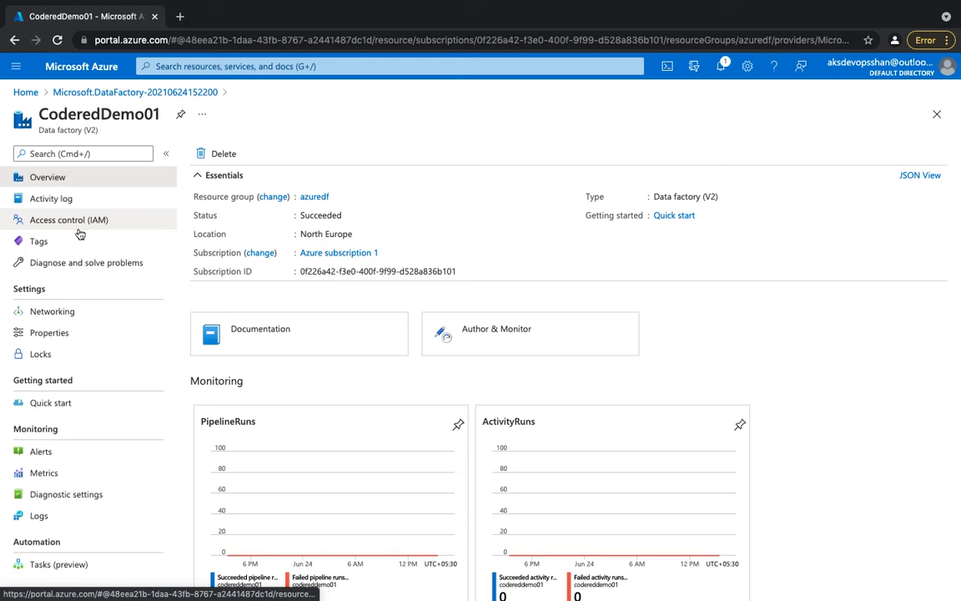
# Look over the CoderedDemo01 resource page and launch Author & Monitor.
pyautogui.scroll(-2, 79, 233)
pyautogui.scroll(2, 79, 234)
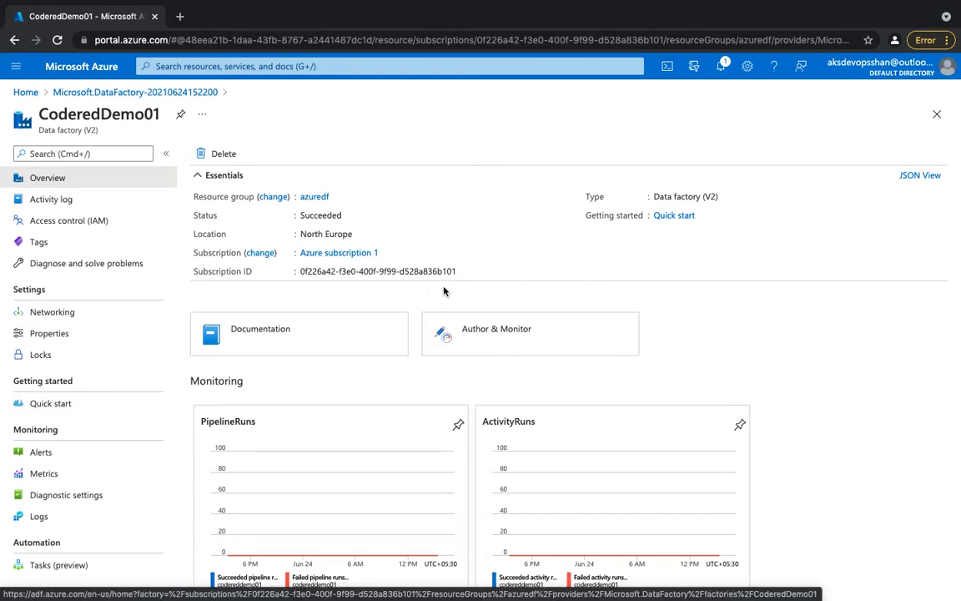
pyautogui.click(505, 335)
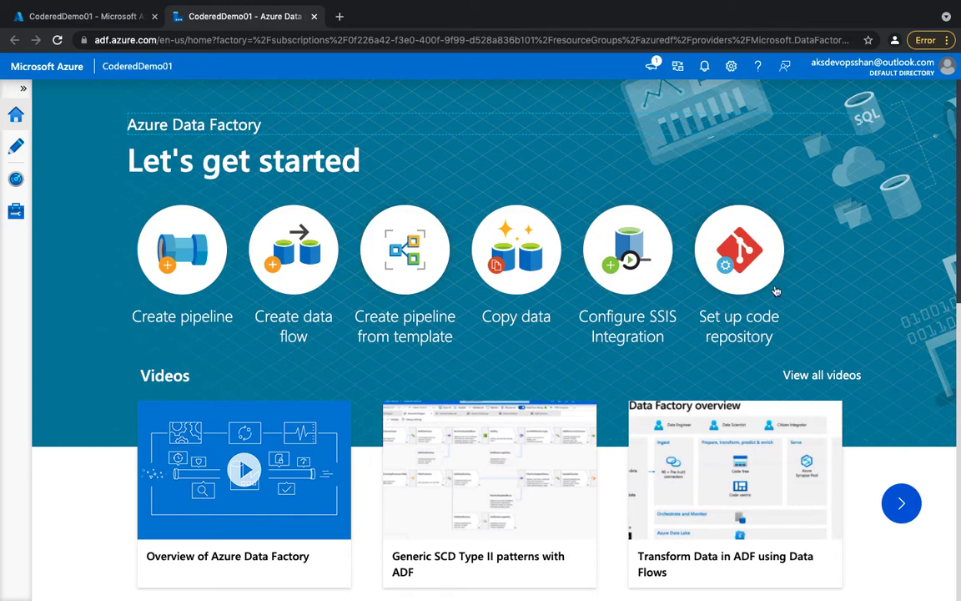
# Examine the videos, tutorials and learning resources offered on the Data Factory home page.
pyautogui.scroll(-3, 745, 313)
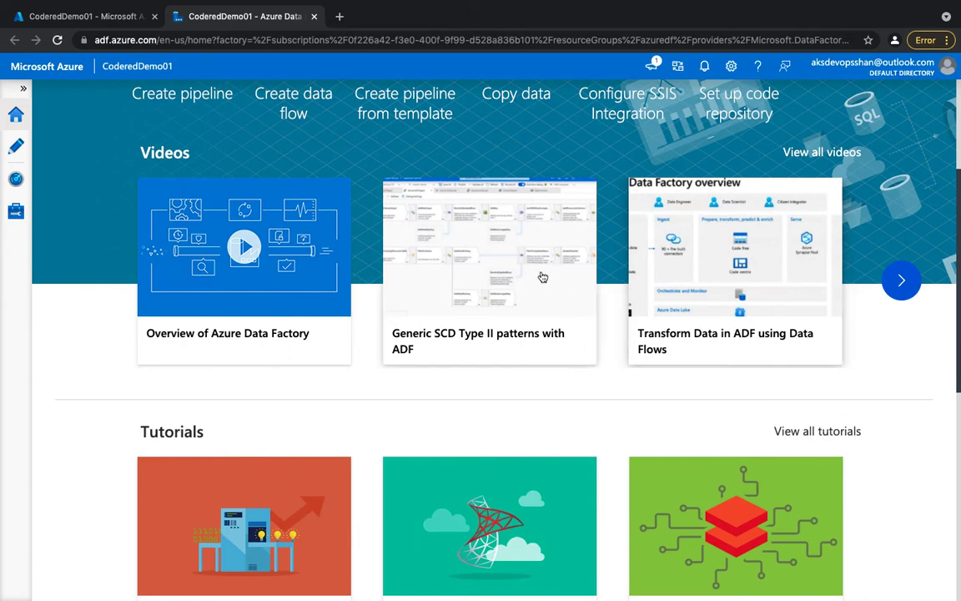
pyautogui.click(900, 280)
pyautogui.click(898, 281)
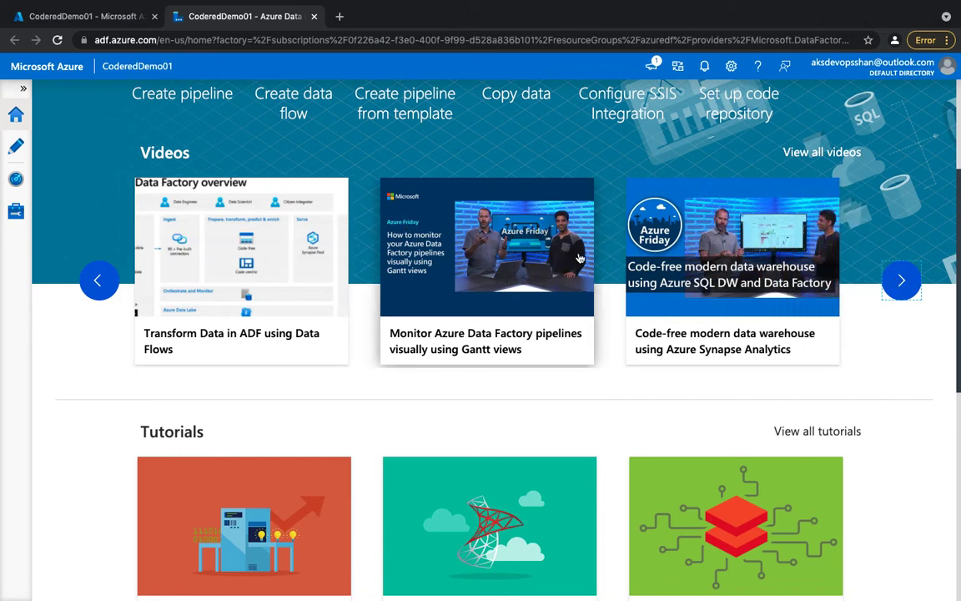
pyautogui.click(900, 282)
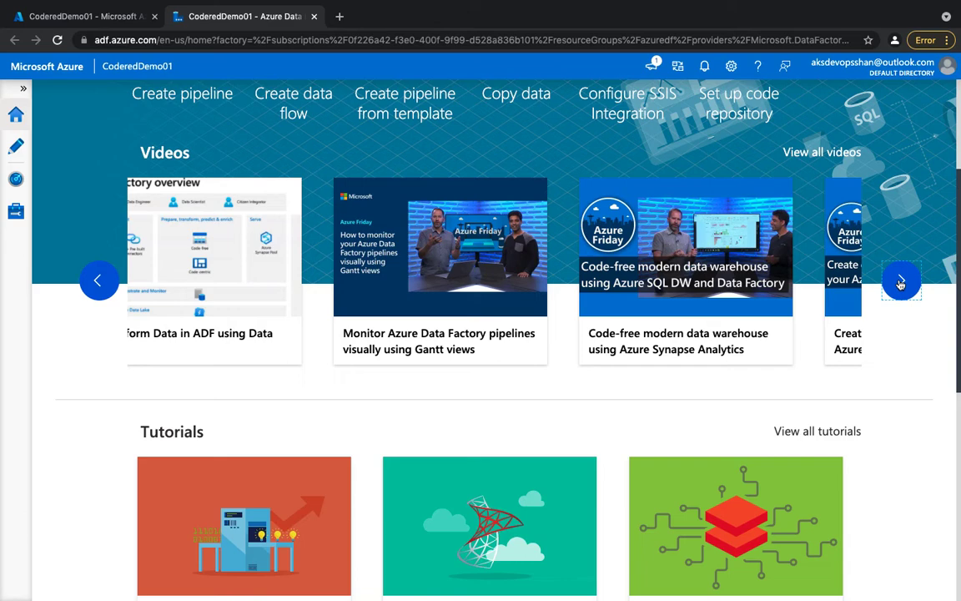
pyautogui.click(901, 284)
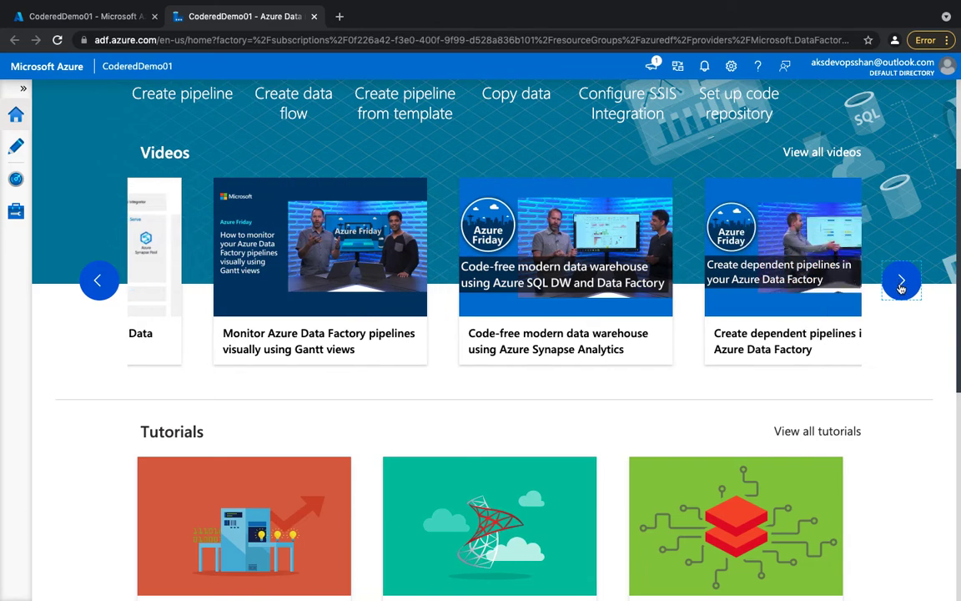
pyautogui.click(901, 284)
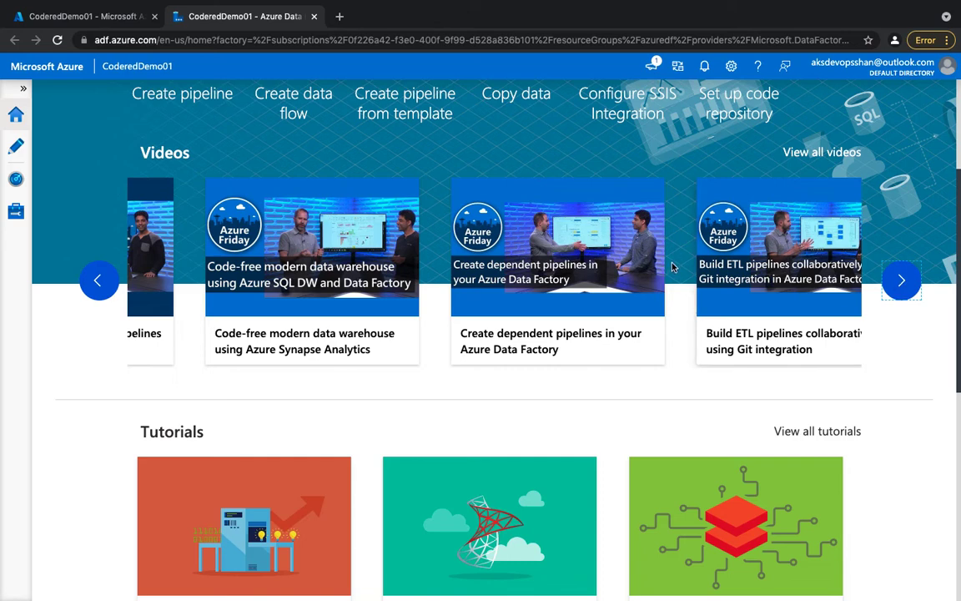
pyautogui.scroll(-3, 778, 380)
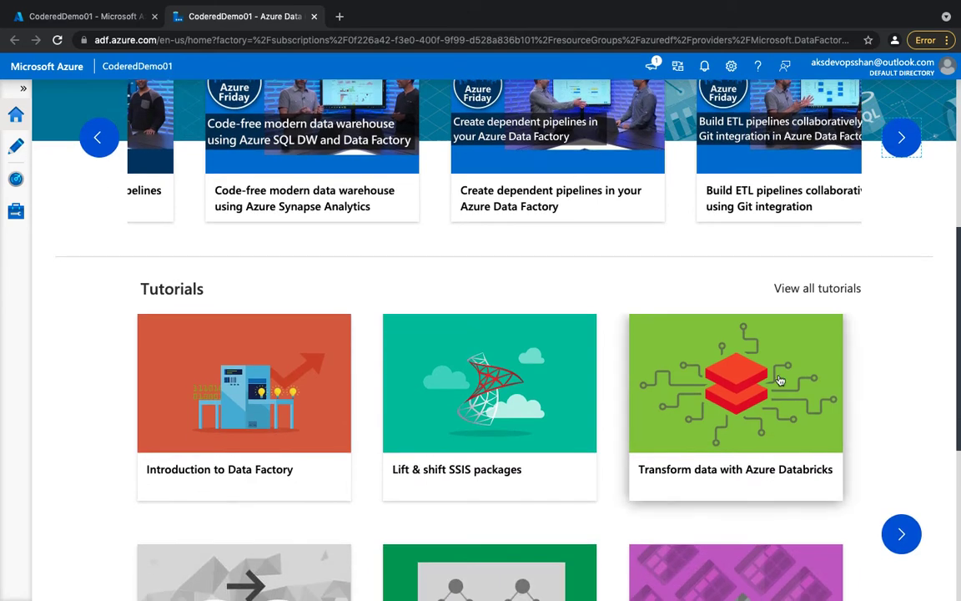
pyautogui.scroll(-3, 778, 379)
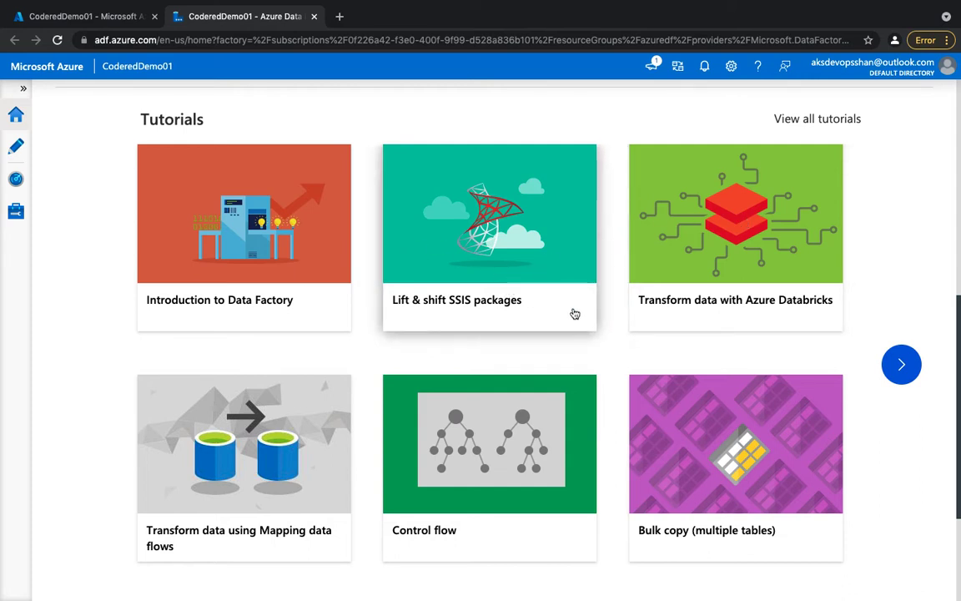
pyautogui.scroll(-3, 517, 256)
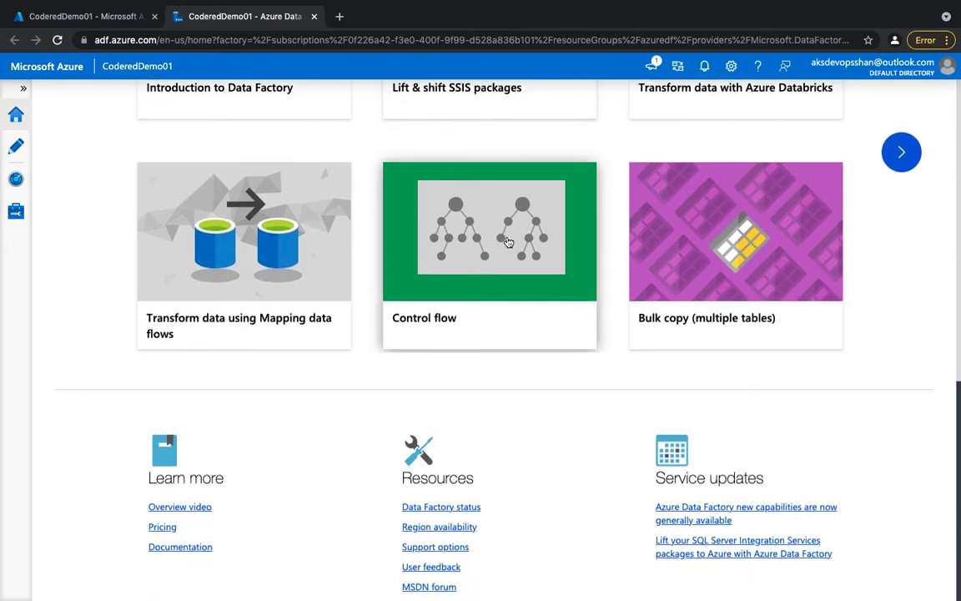
pyautogui.scroll(10, 521, 209)
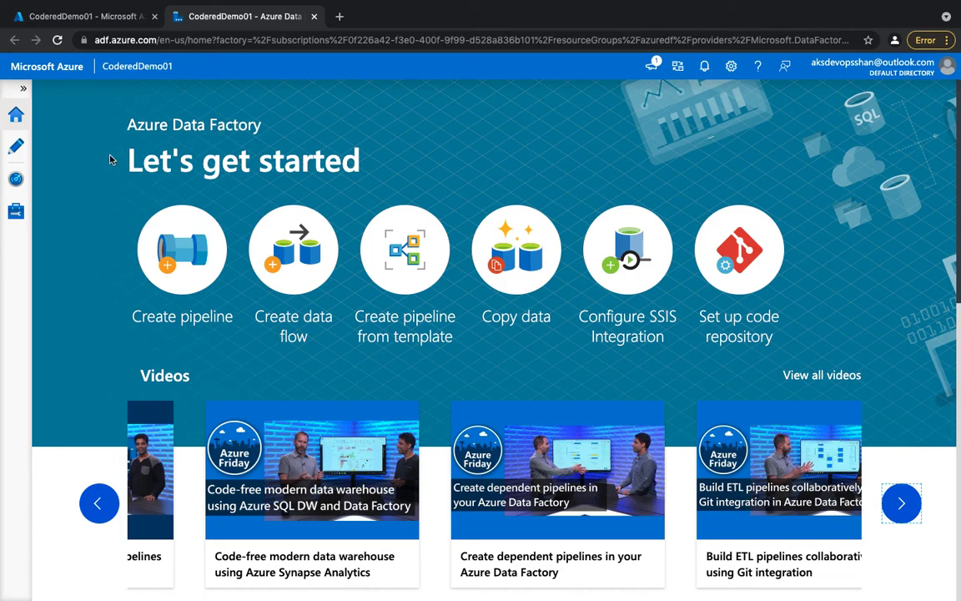
# Create a new pipeline among the factory resources in the authoring workspace.
pyautogui.click(16, 147)
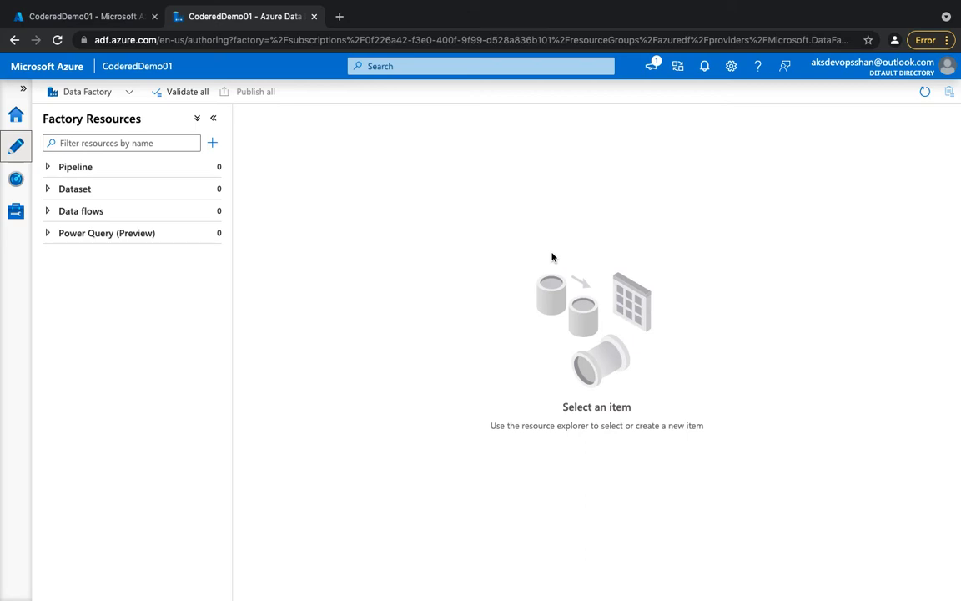
pyautogui.click(212, 142)
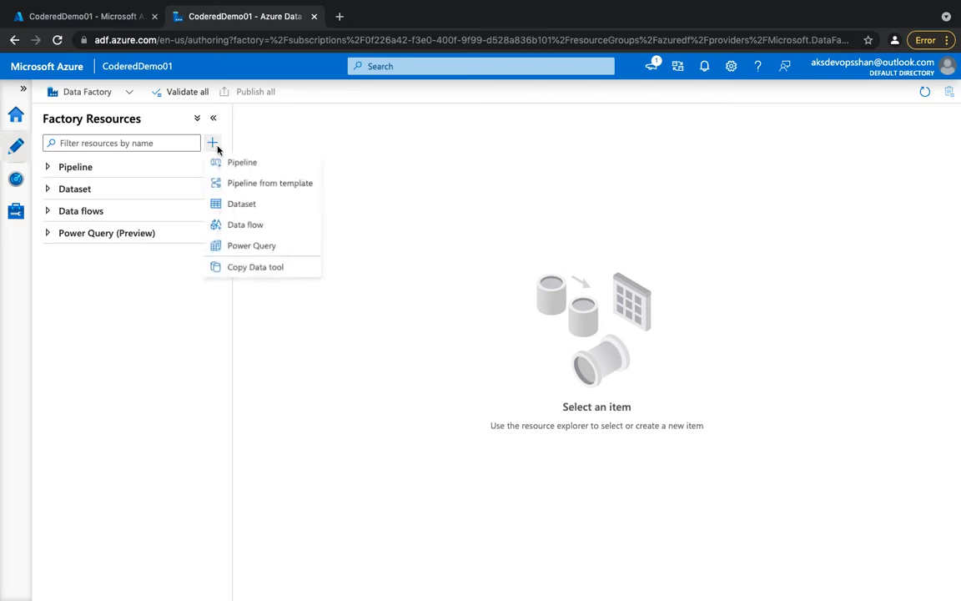
pyautogui.click(265, 164)
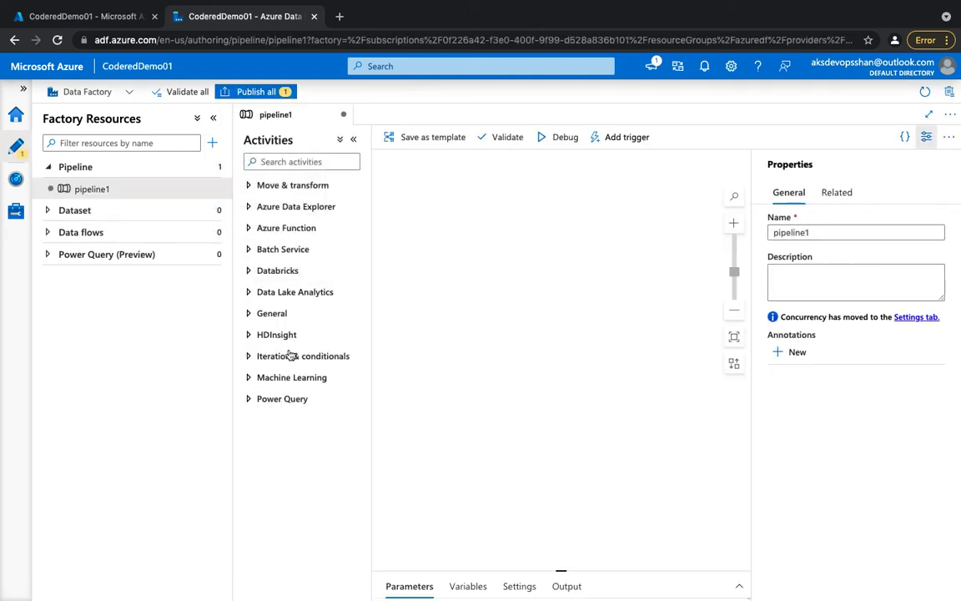
# Add a Copy data activity to the pipeline canvas and connect it to a new Azure Data Explorer Command activity.
pyautogui.click(252, 182)
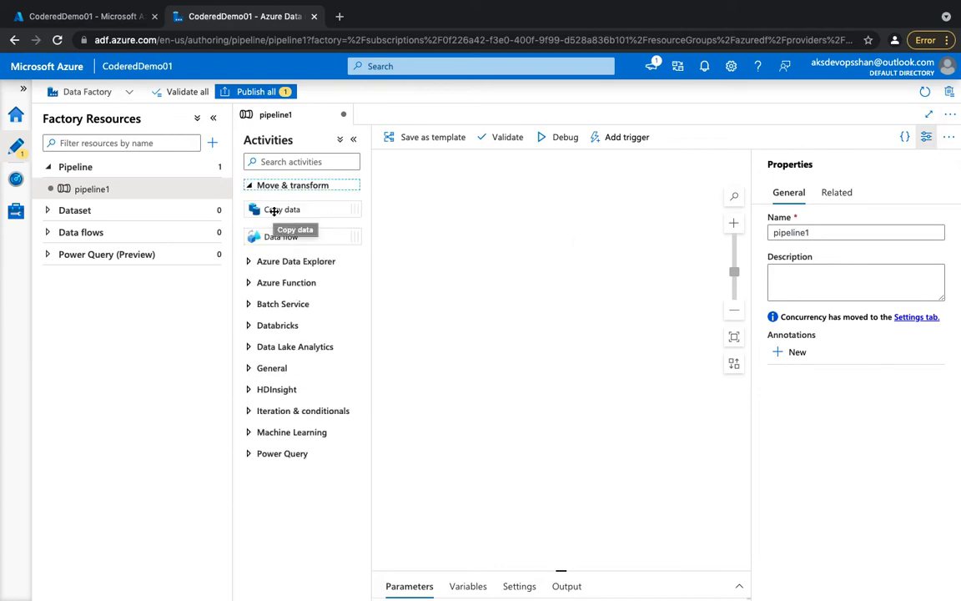
pyautogui.moveTo(273, 212); pyautogui.dragTo(490, 247)
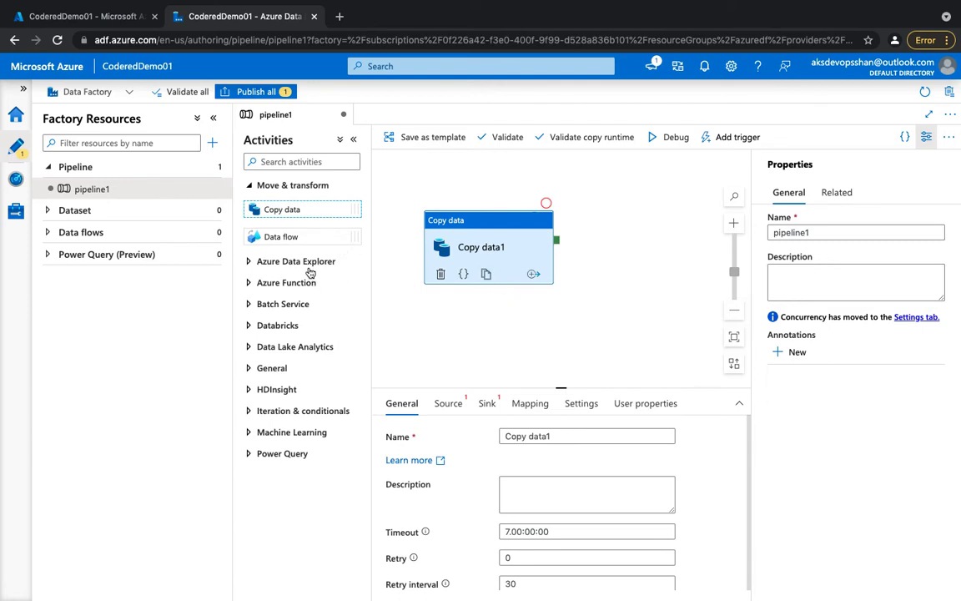
pyautogui.click(557, 241)
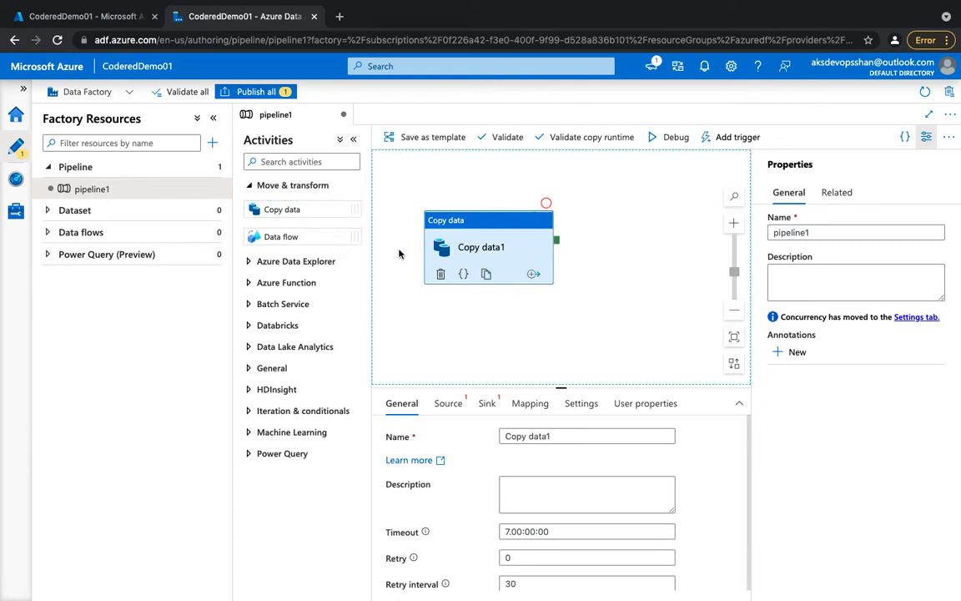
pyautogui.click(296, 262)
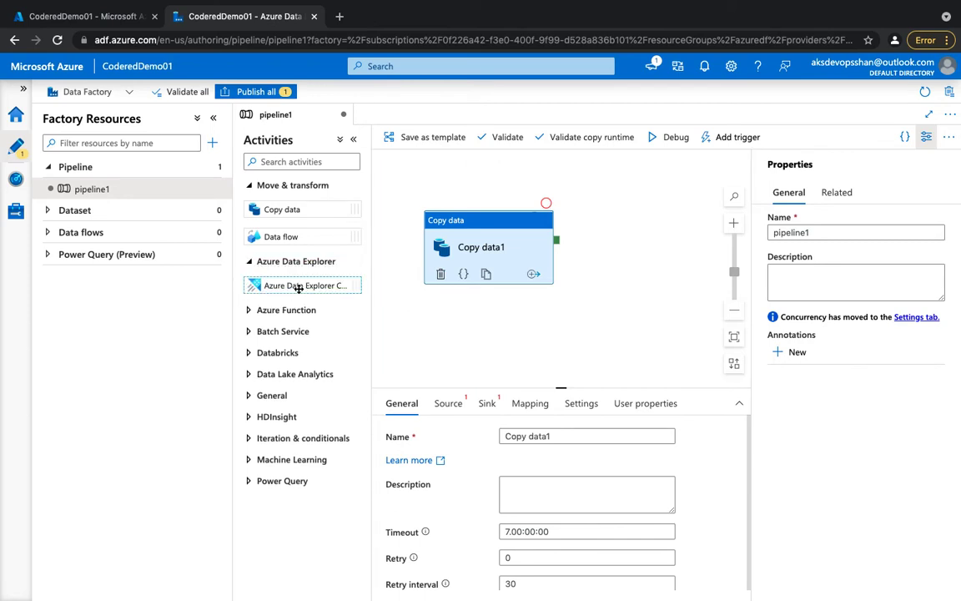
pyautogui.moveTo(267, 285); pyautogui.dragTo(638, 251)
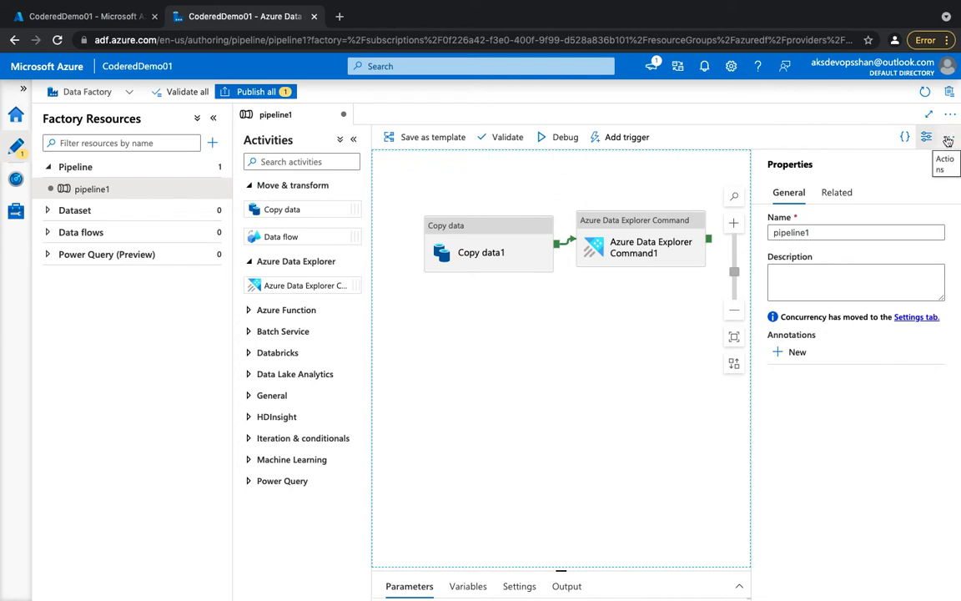
pyautogui.scroll(-5, 625, 316)
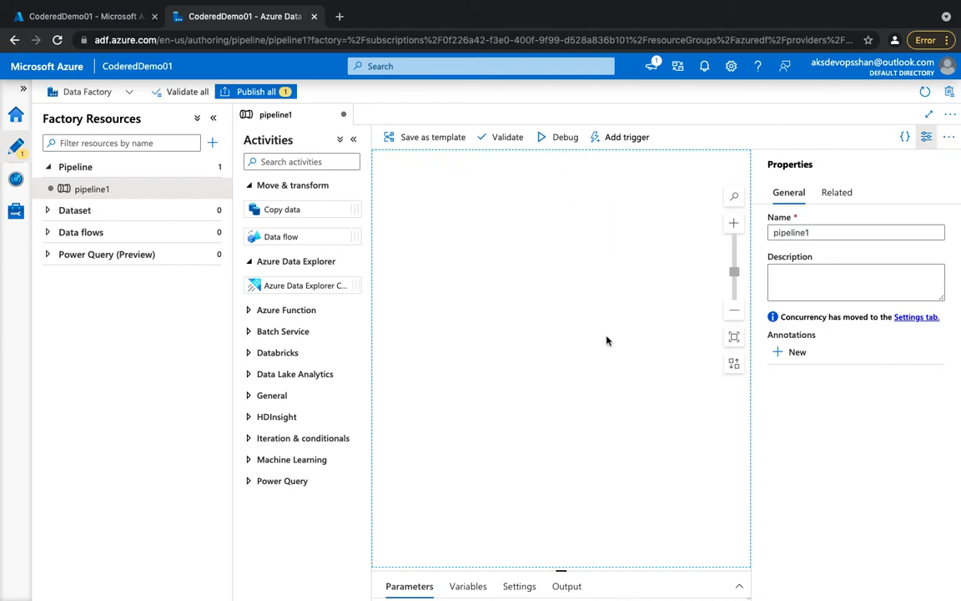
pyautogui.scroll(5, 407, 336)
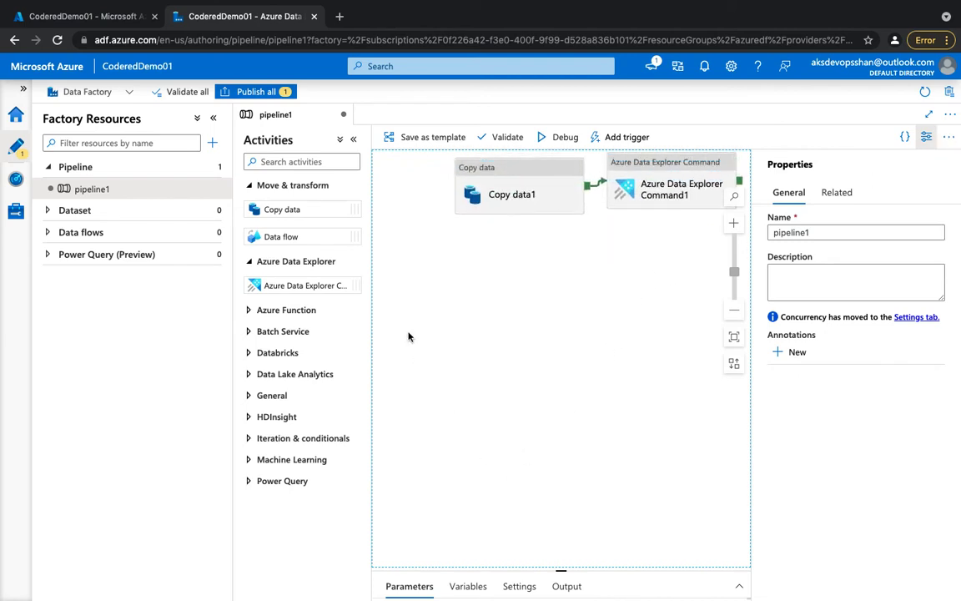
# Examine the activities offered under Azure Function, Batch Service, Databricks, HDInsight, Iteration & conditionals and Machine Learning.
pyautogui.click(284, 310)
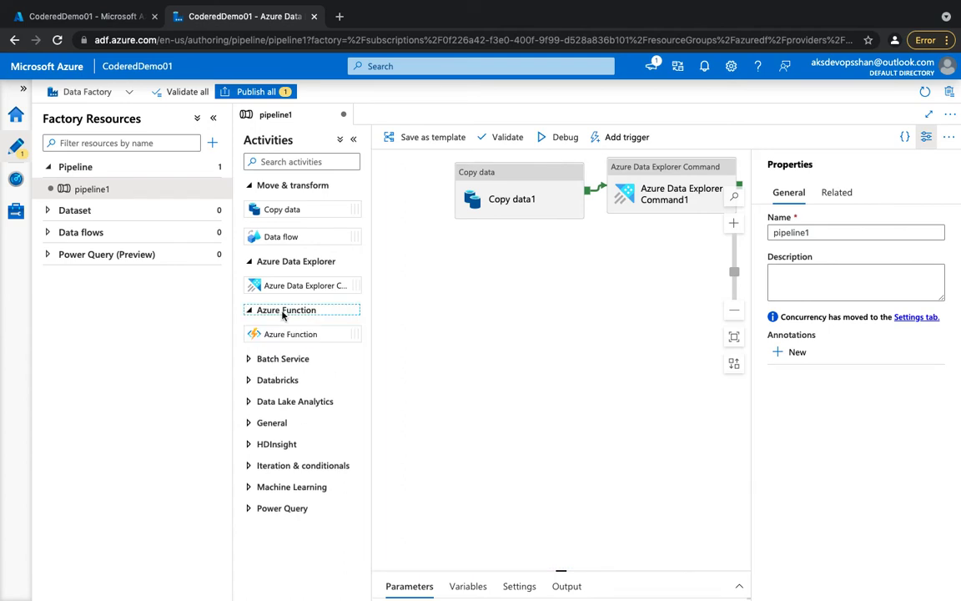
pyautogui.click(284, 359)
pyautogui.click(288, 407)
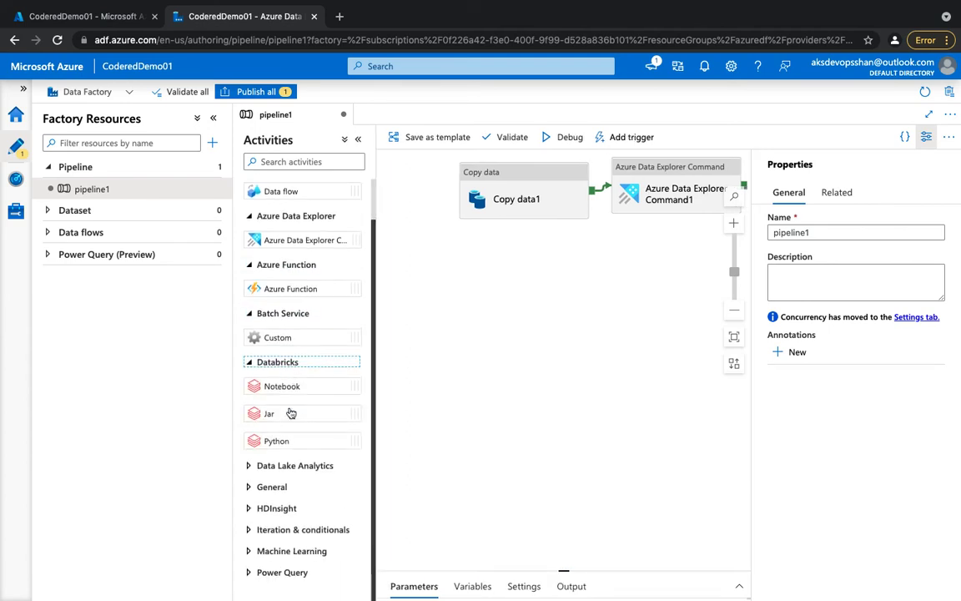
pyautogui.click(277, 509)
pyautogui.scroll(-1, 278, 517)
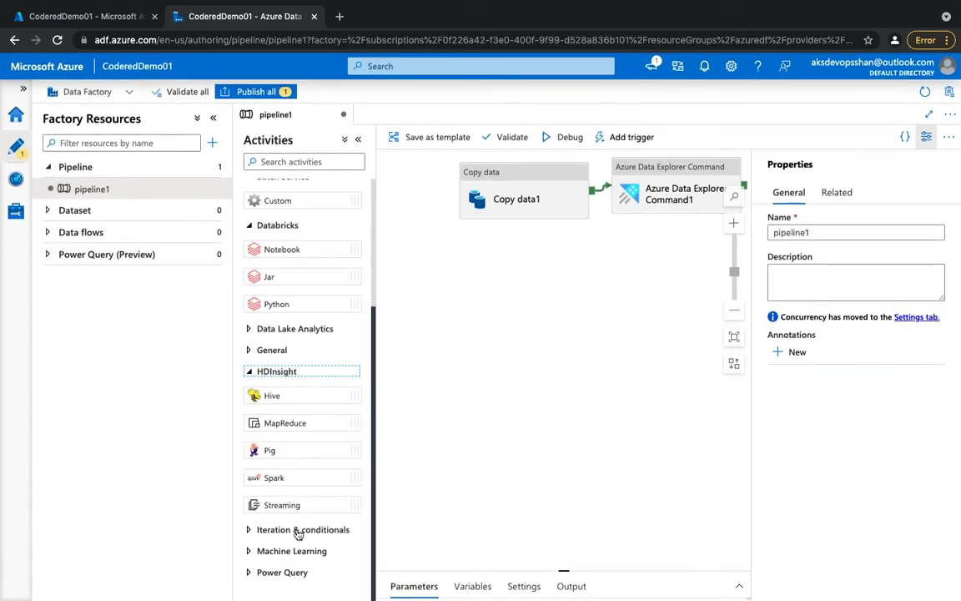
pyautogui.click(303, 531)
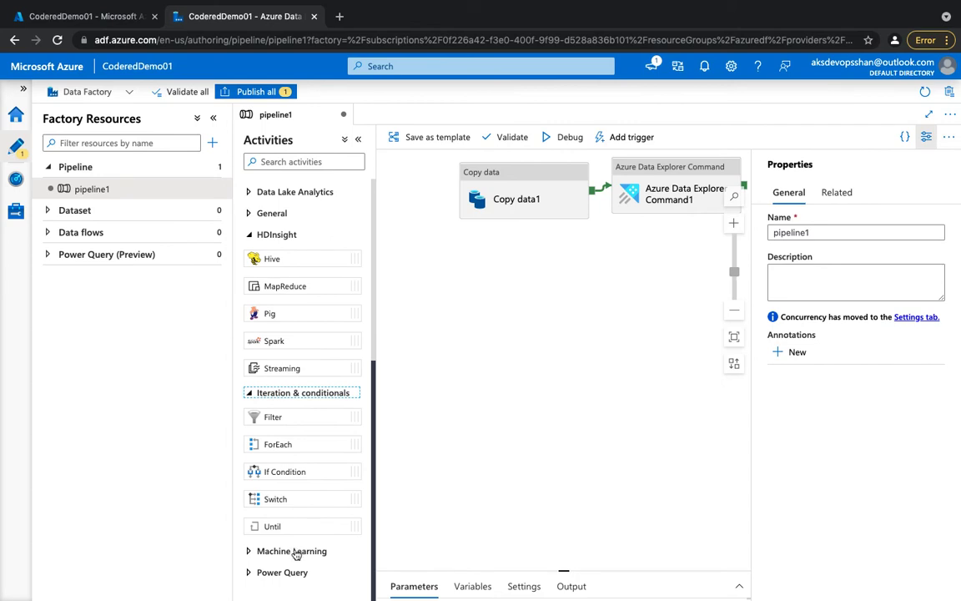
pyautogui.click(315, 551)
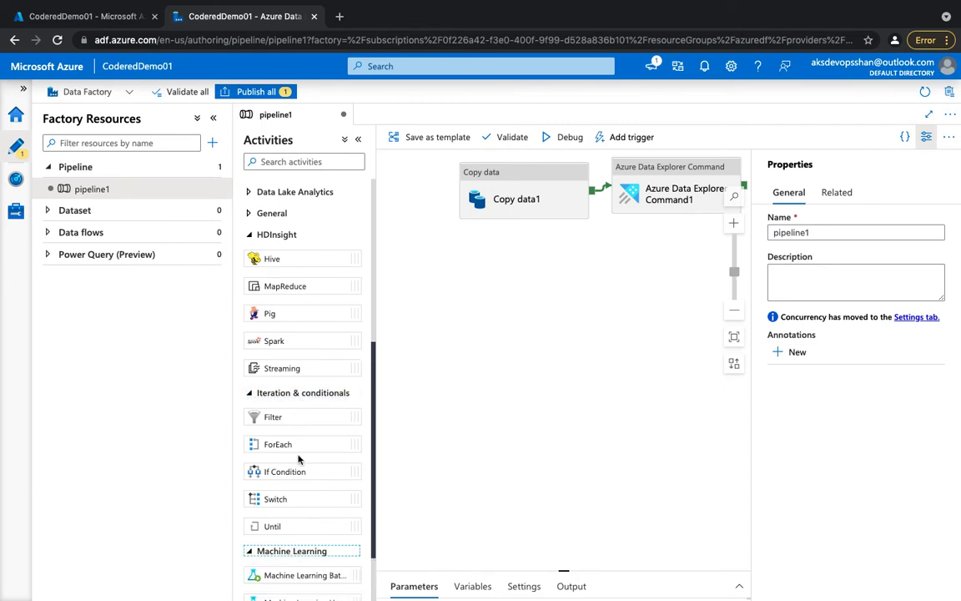
pyautogui.scroll(-2, 300, 501)
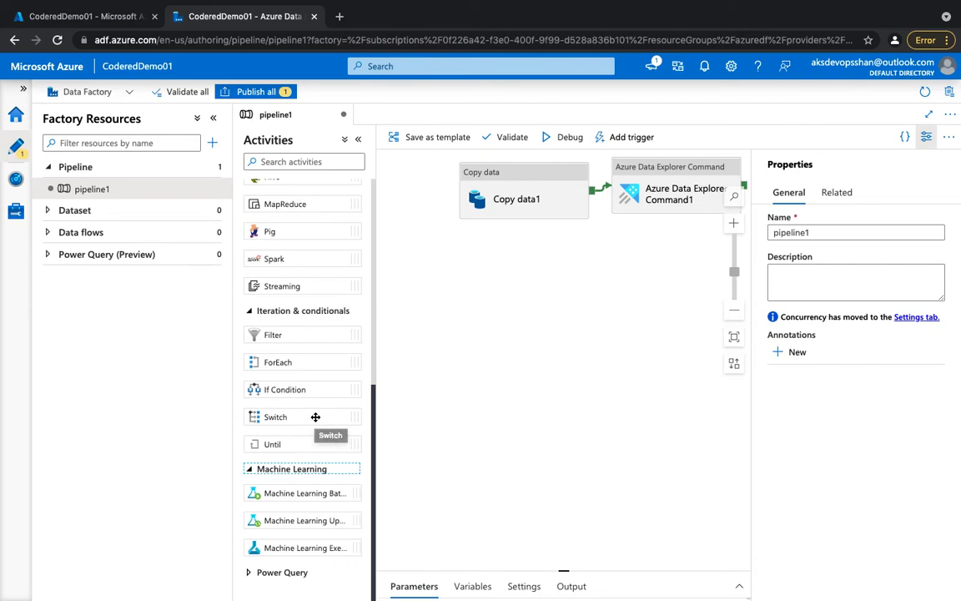
pyautogui.scroll(10, 315, 417)
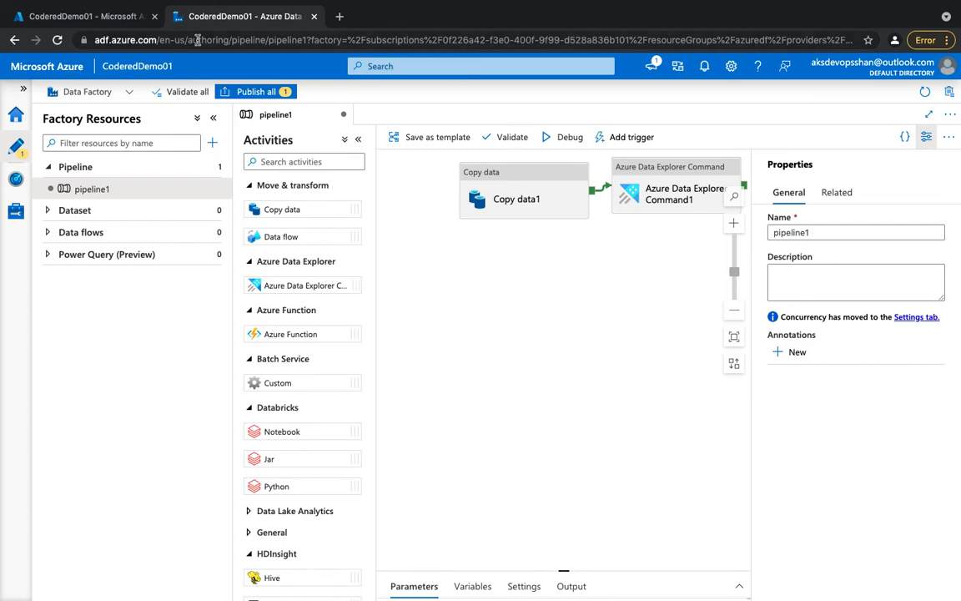
# Switch to the Azure portal, search for storage, and start a new storage account in the azuredf resource group.
pyautogui.click(109, 23)
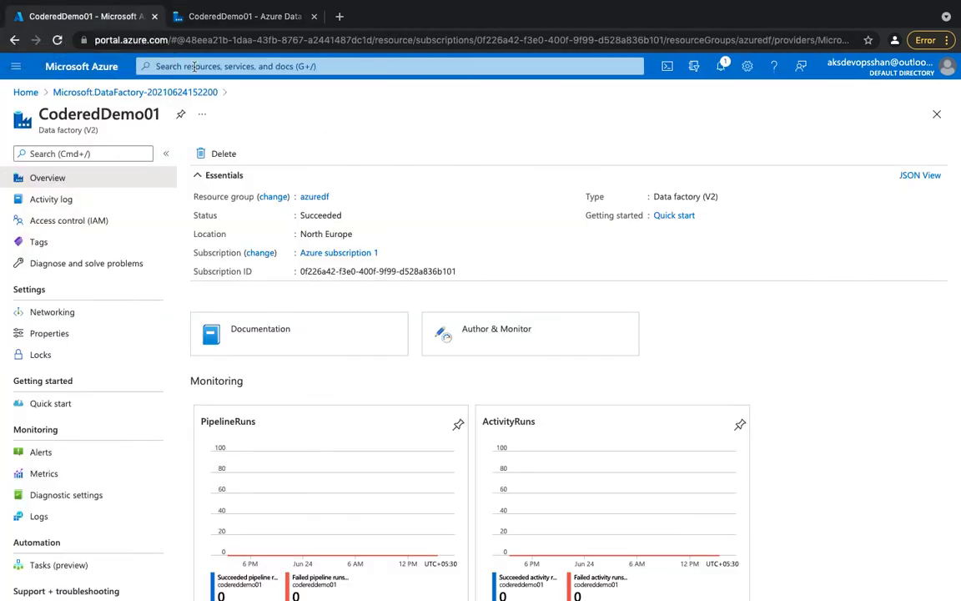
pyautogui.click(87, 66)
pyautogui.click(226, 67)
pyautogui.write('storage')
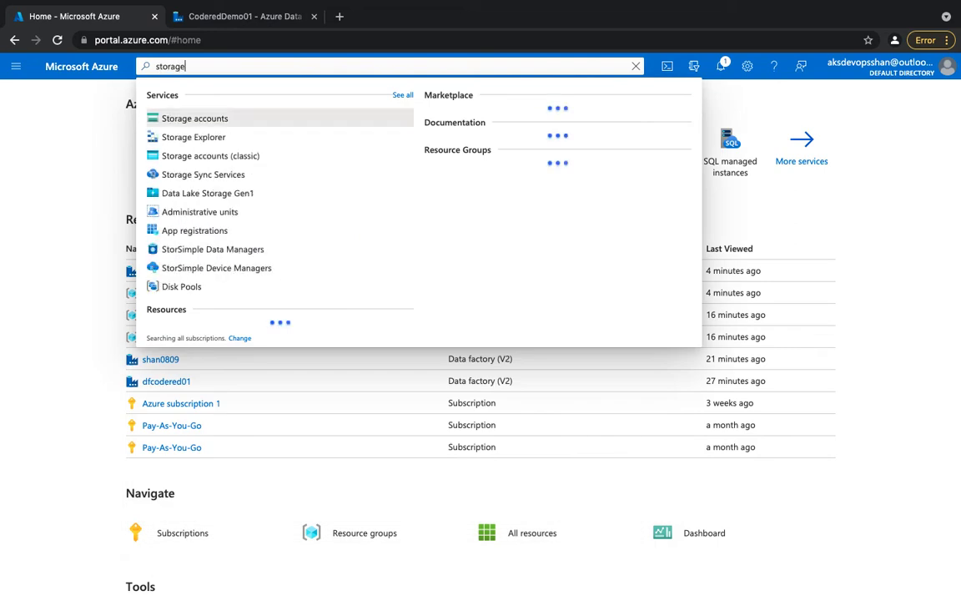
pyautogui.click(209, 119)
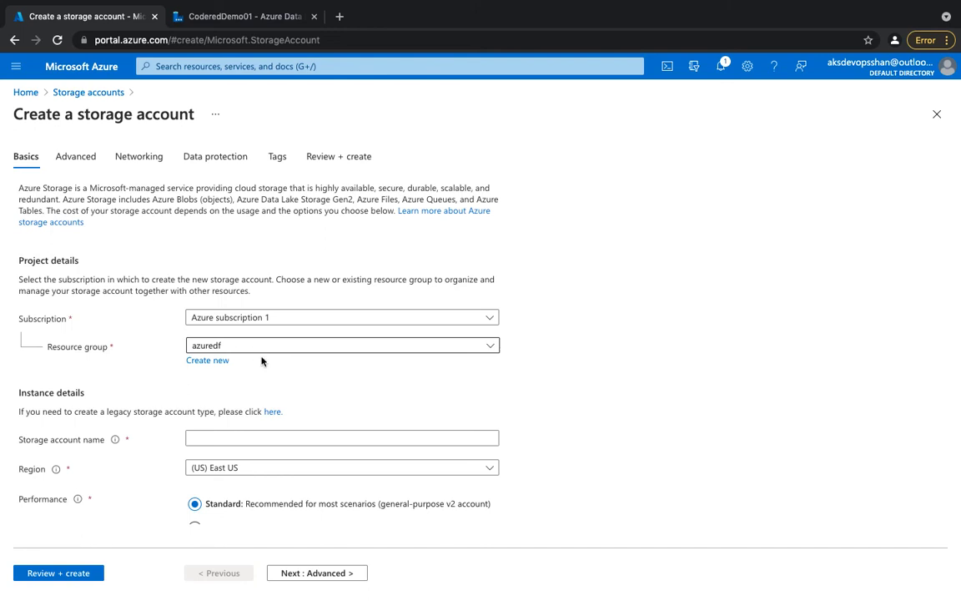
# Name the new storage account coderedsource.
pyautogui.click(236, 439)
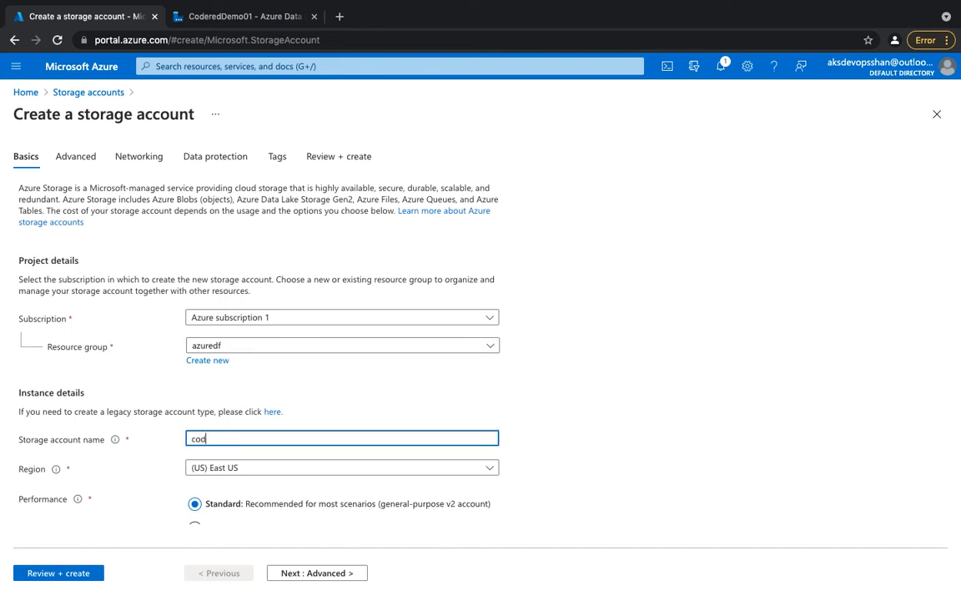
pyautogui.write('coderedsource')
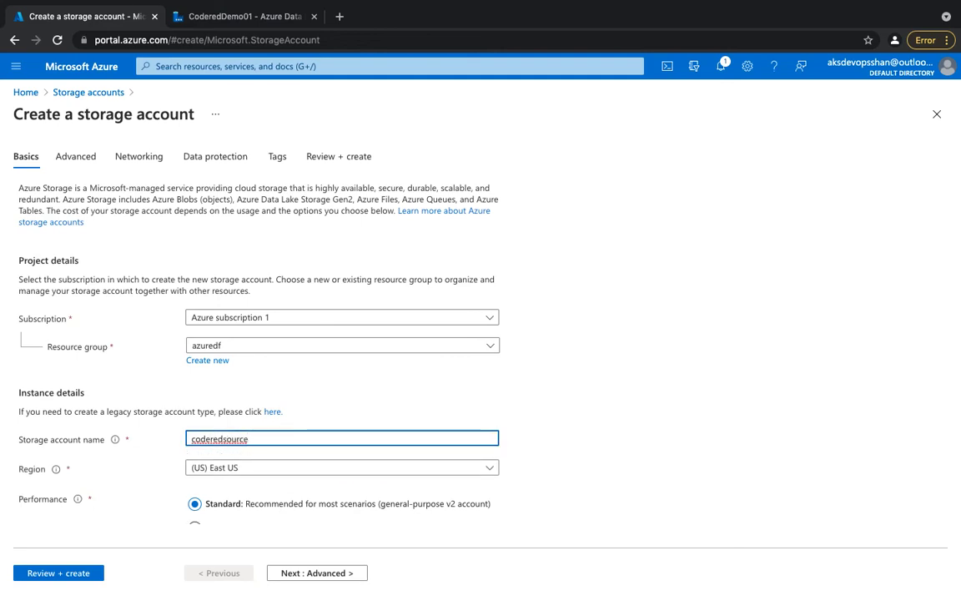
pyautogui.press('Tab')
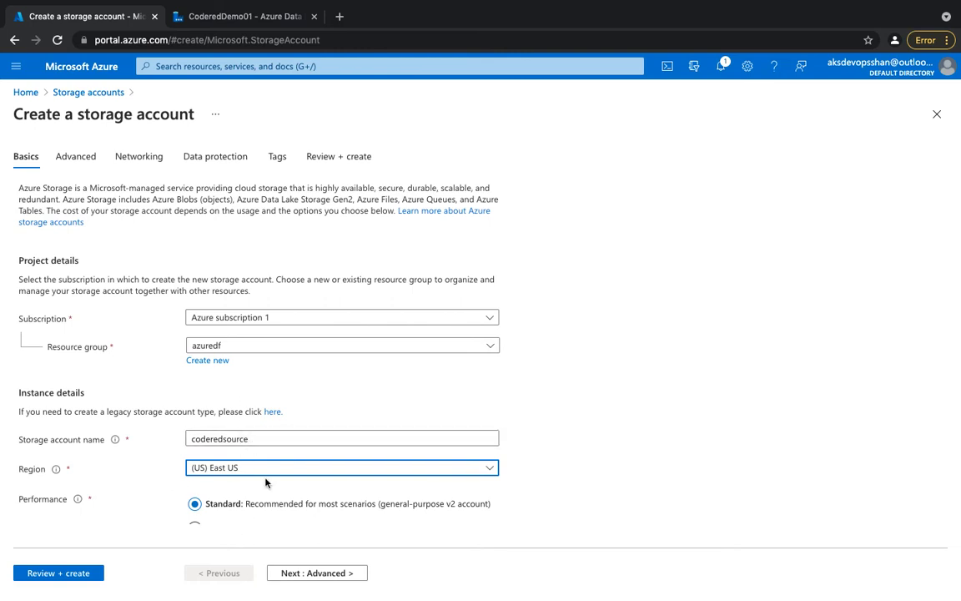
# Set the storage account's region to (Europe) North Europe, then review and create the account.
pyautogui.scroll(-2, 267, 481)
pyautogui.click(267, 396)
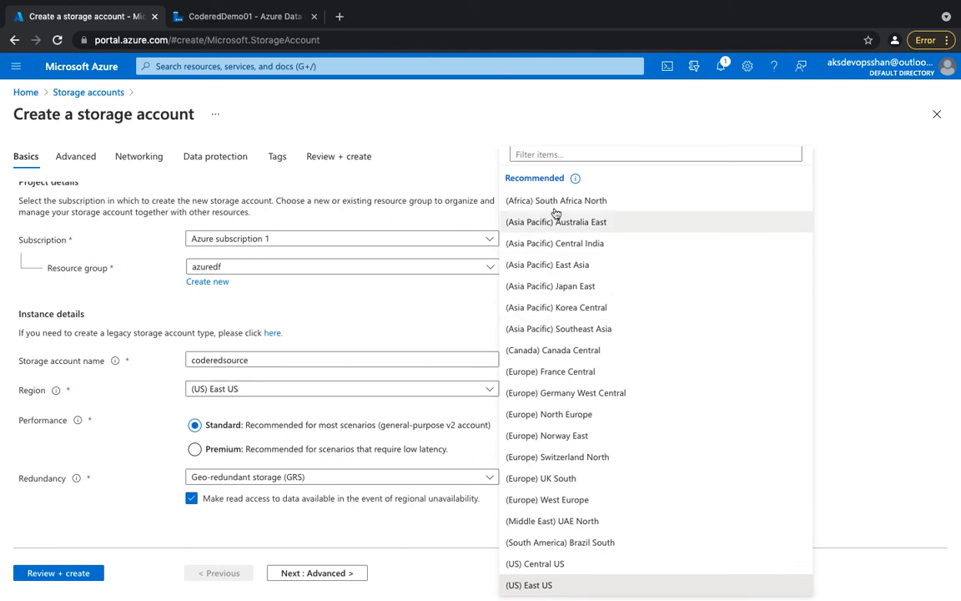
pyautogui.click(547, 154)
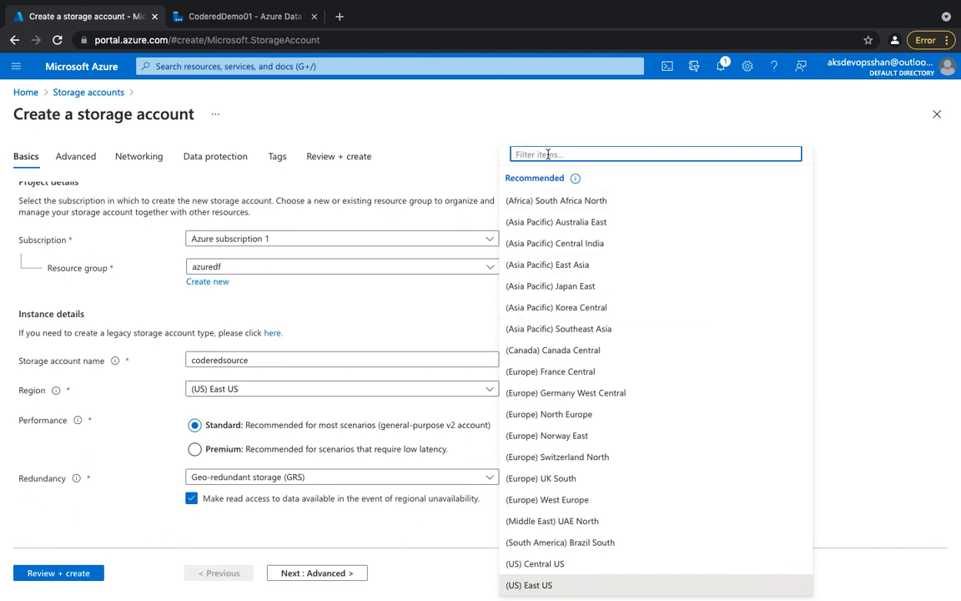
pyautogui.write('europe')
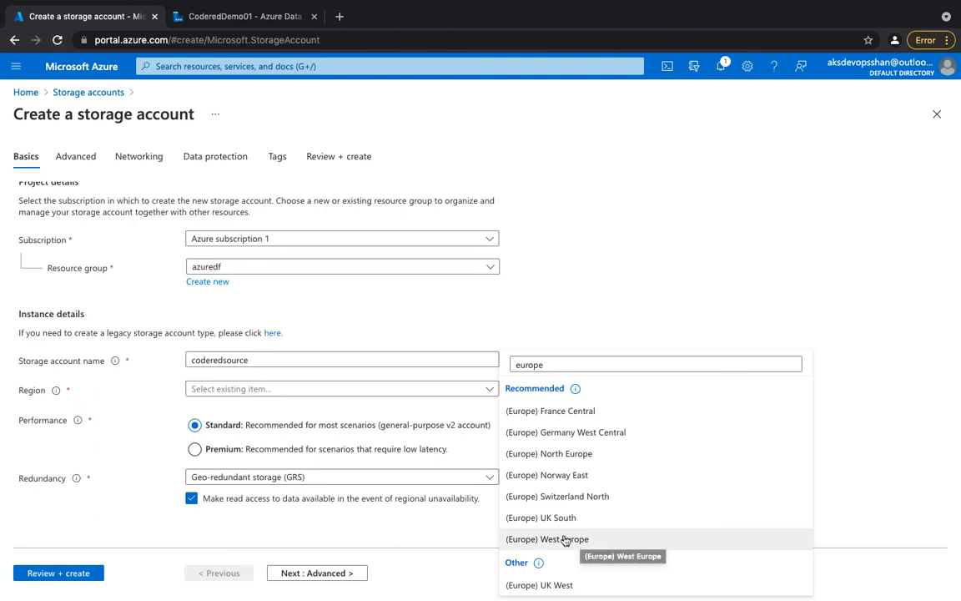
pyautogui.click(523, 453)
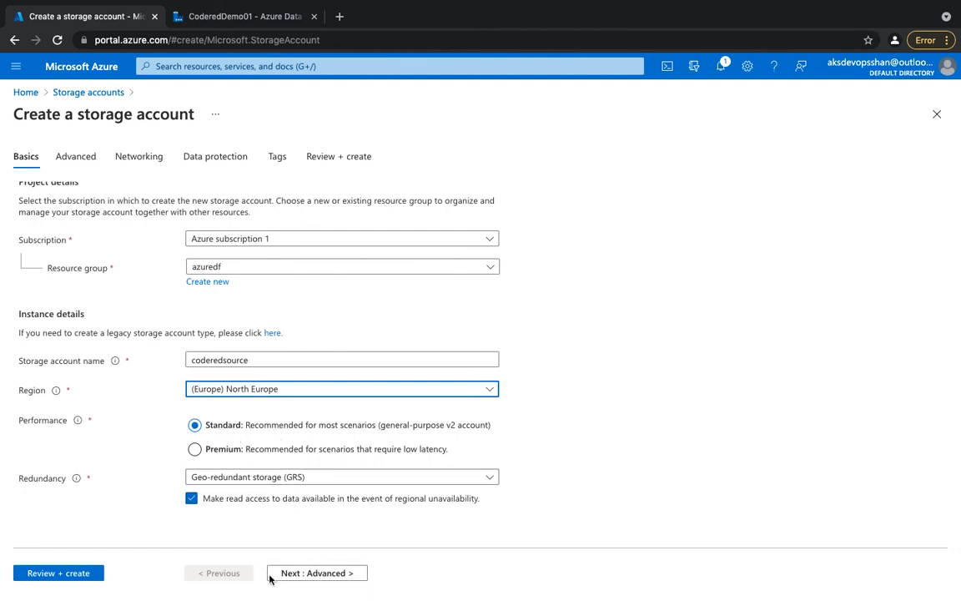
pyautogui.click(27, 576)
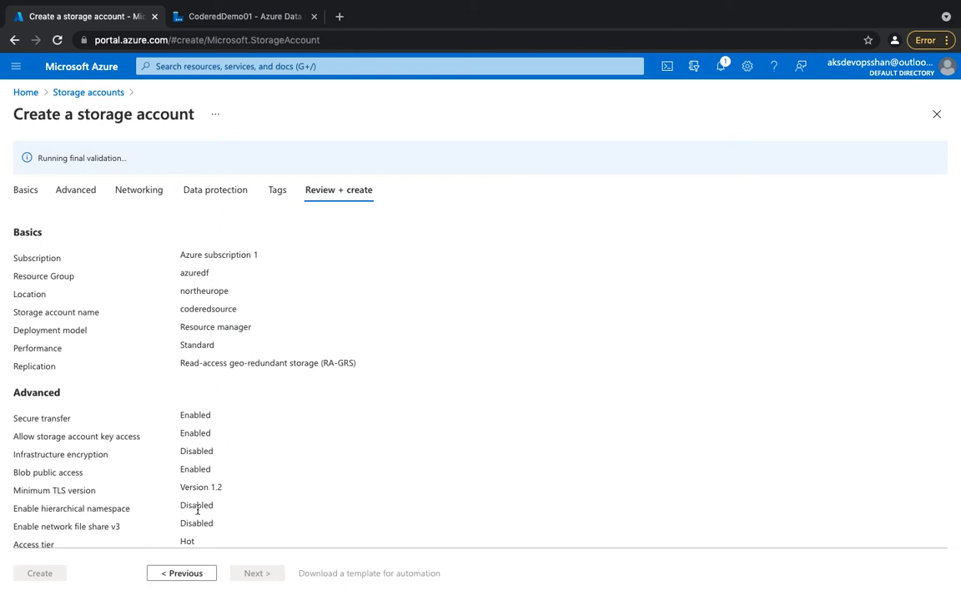
pyautogui.click(52, 572)
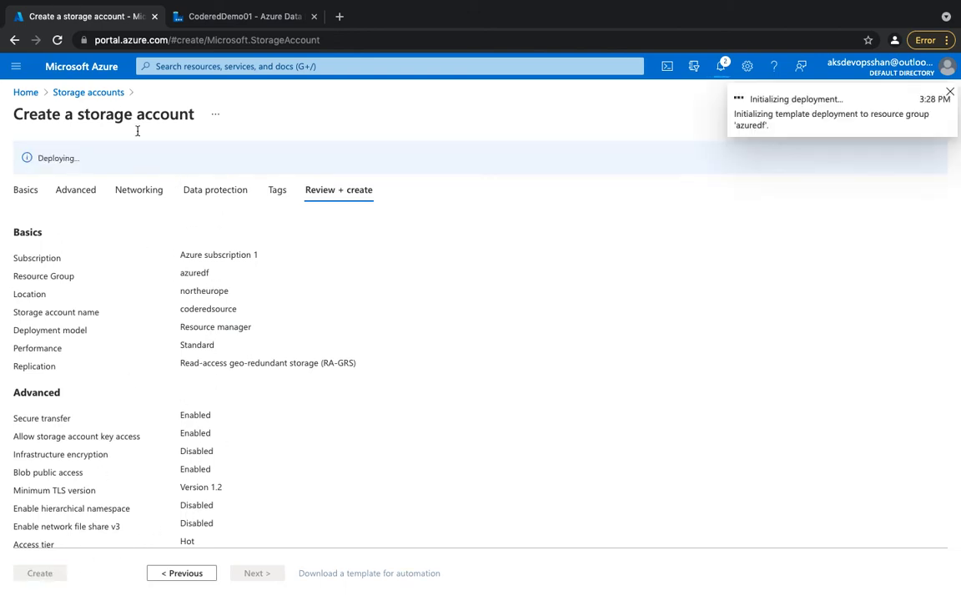
pyautogui.click(84, 92)
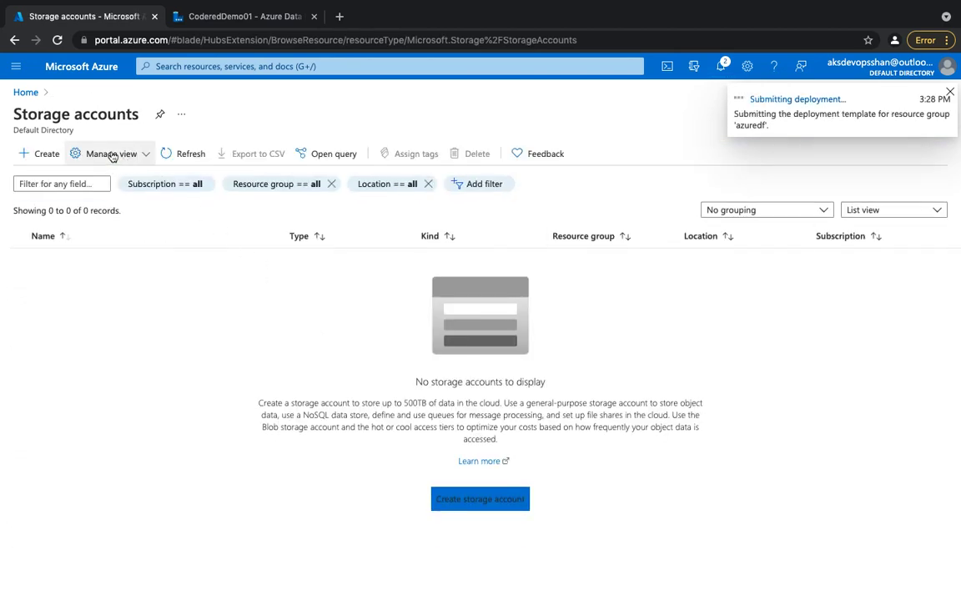
pyautogui.click(52, 154)
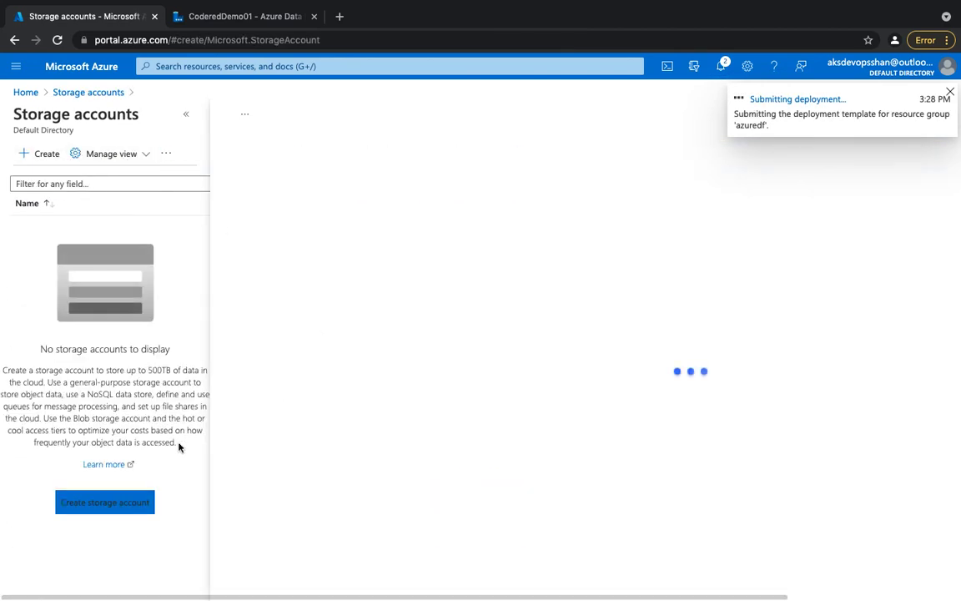
pyautogui.click(118, 509)
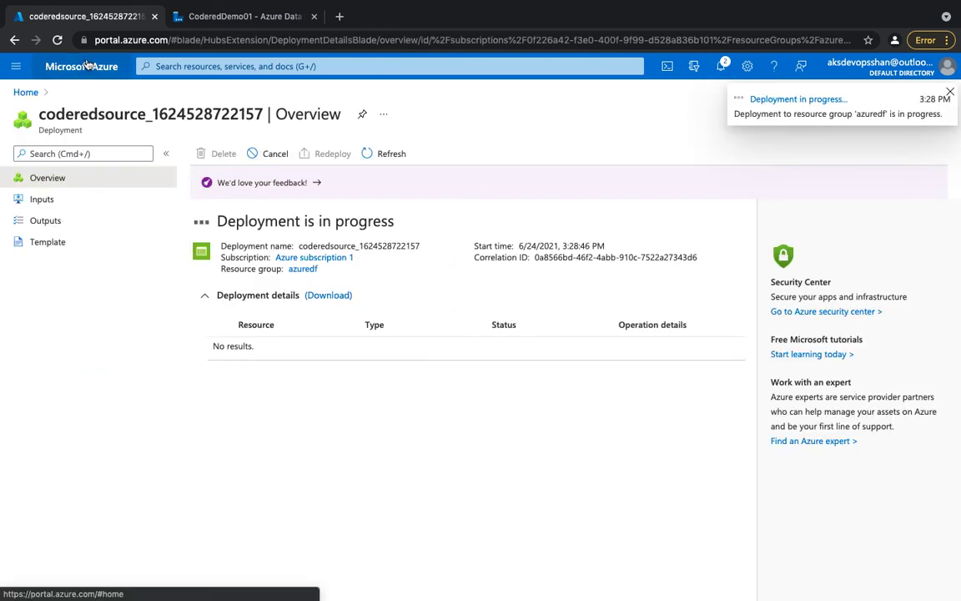
# Return to the storage accounts list from the portal home and start creating another storage account.
pyautogui.click(87, 65)
pyautogui.click(232, 159)
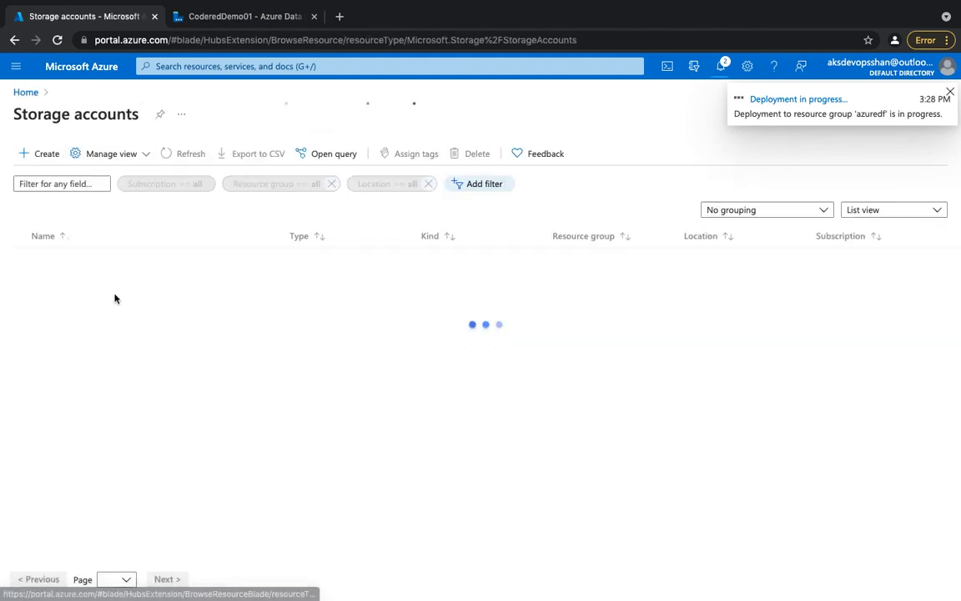
pyautogui.click(48, 155)
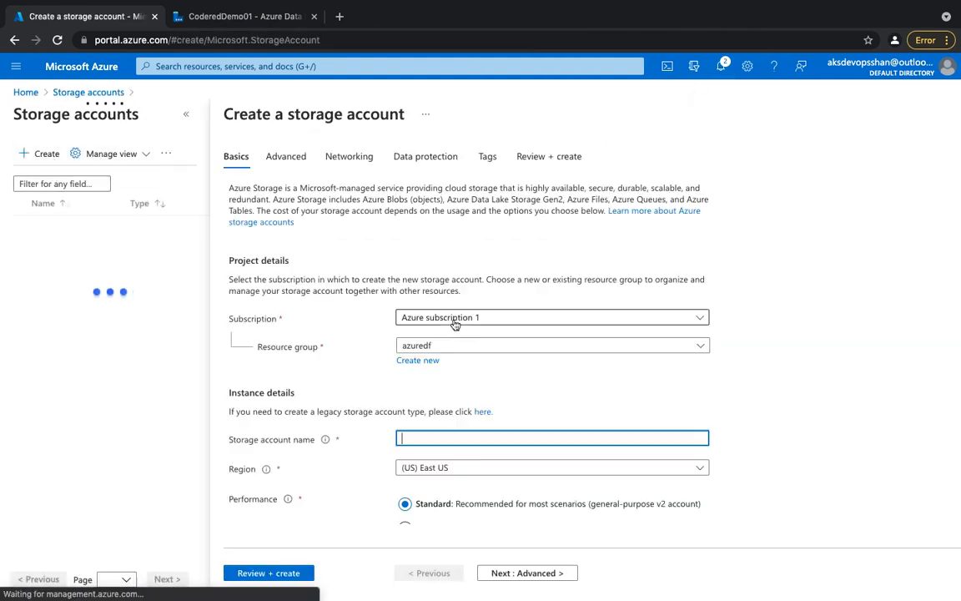
# Name the new storage account codereddestination, keeping the azuredf resource group.
pyautogui.scroll(-1, 254, 363)
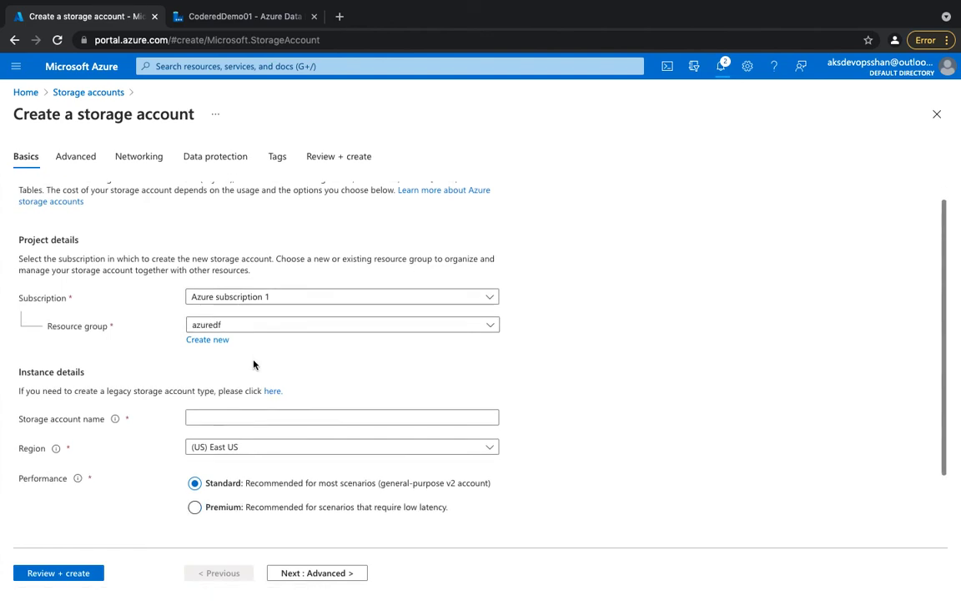
pyautogui.scroll(-1, 254, 364)
pyautogui.click(229, 396)
pyautogui.write('co')
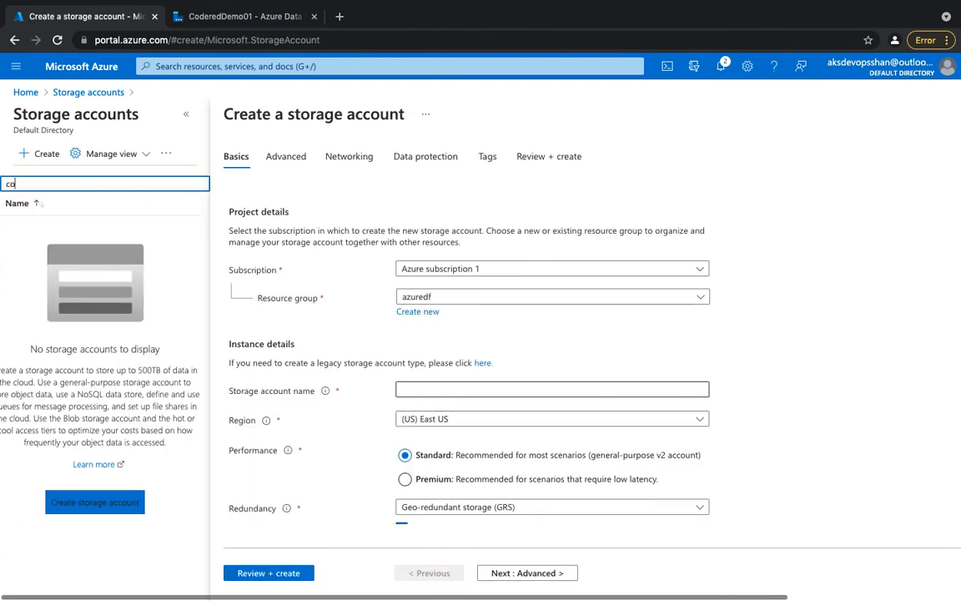
pyautogui.click(472, 388)
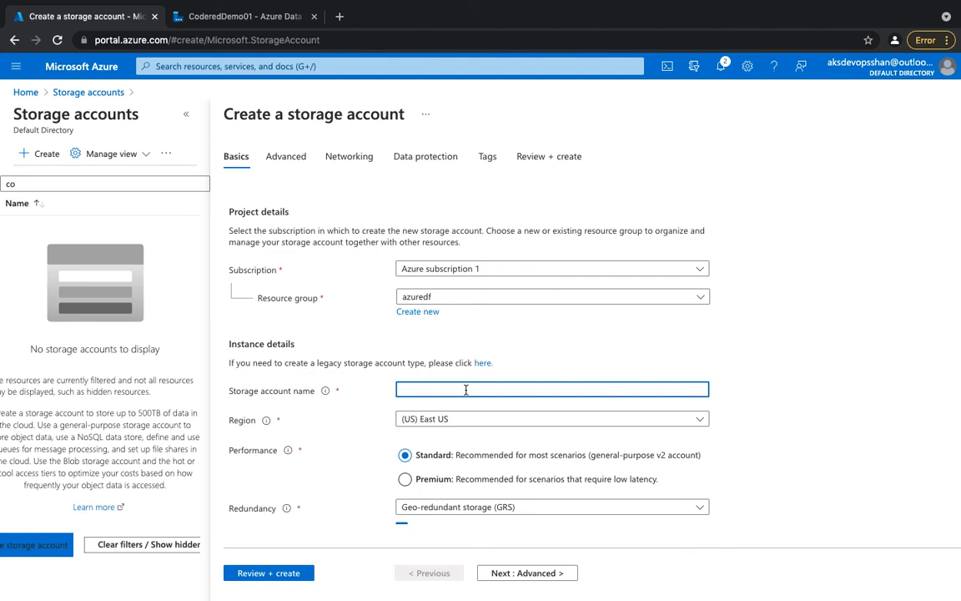
pyautogui.write('coderedsour')
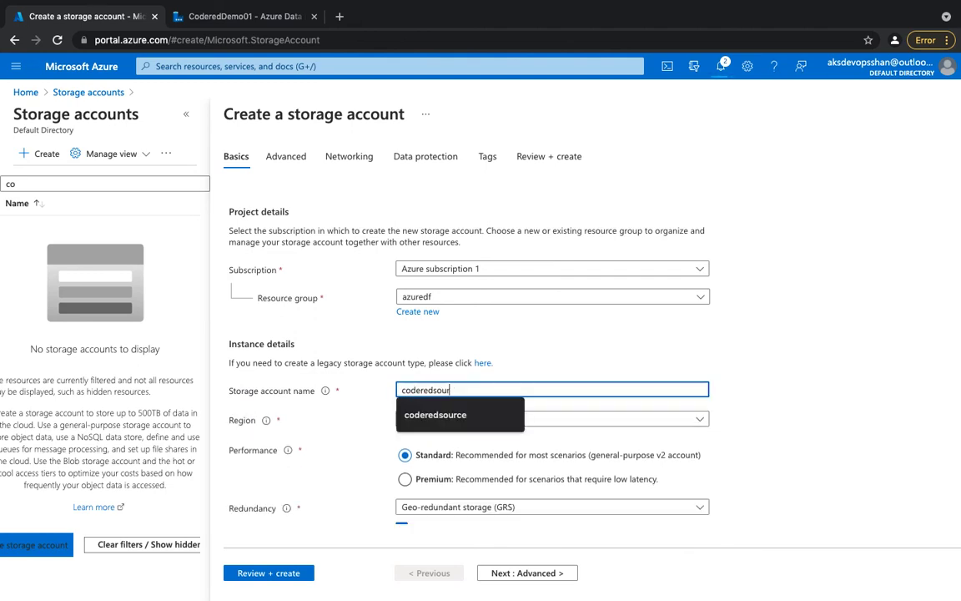
pyautogui.press('BackSpace')
pyautogui.press('BackSpace')
pyautogui.press('BackSpace')
pyautogui.press('BackSpace')
pyautogui.write('des')
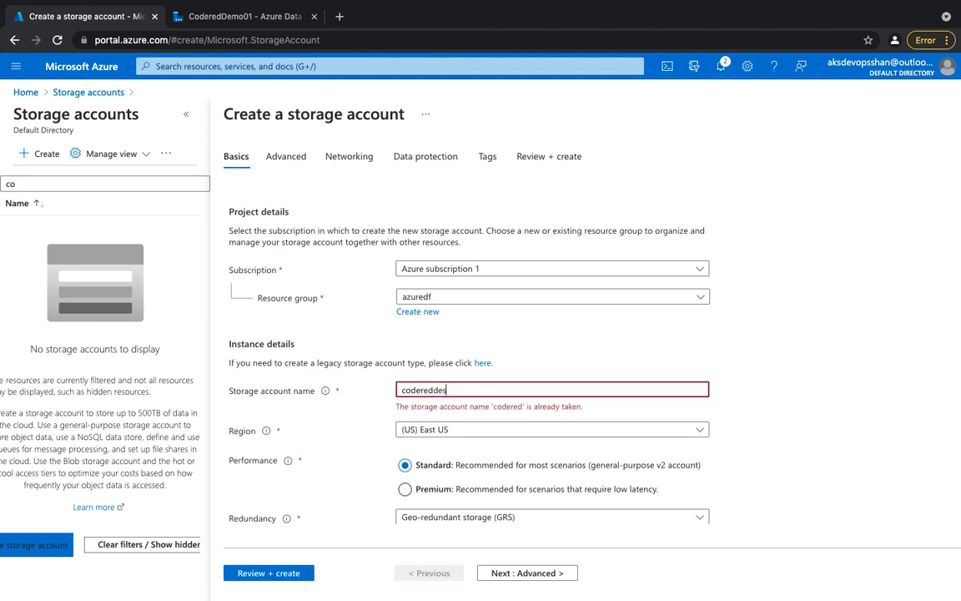
pyautogui.write('tination')
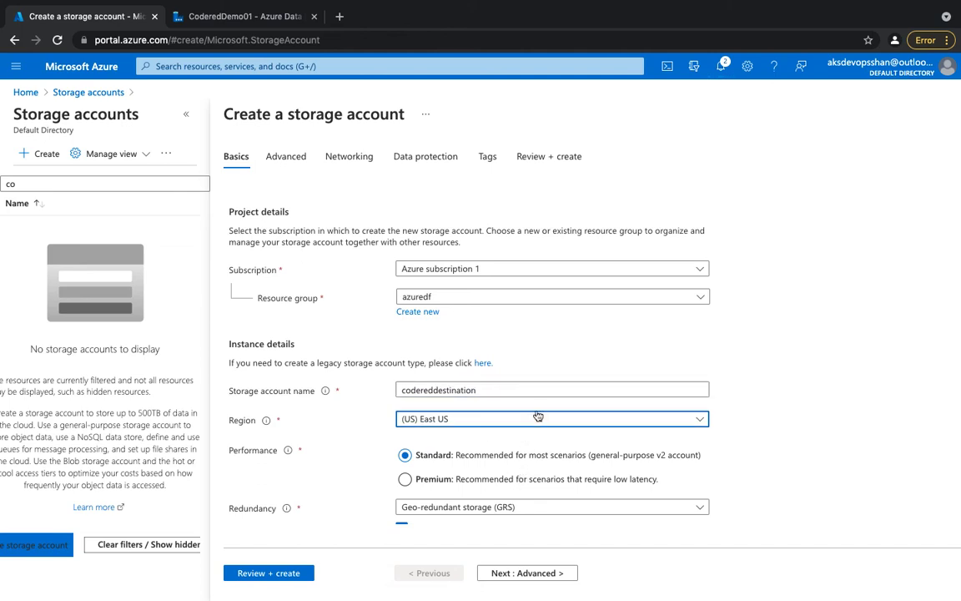
# Set the storage account's region to (Europe) West Europe, then review and create the account.
pyautogui.click(538, 417)
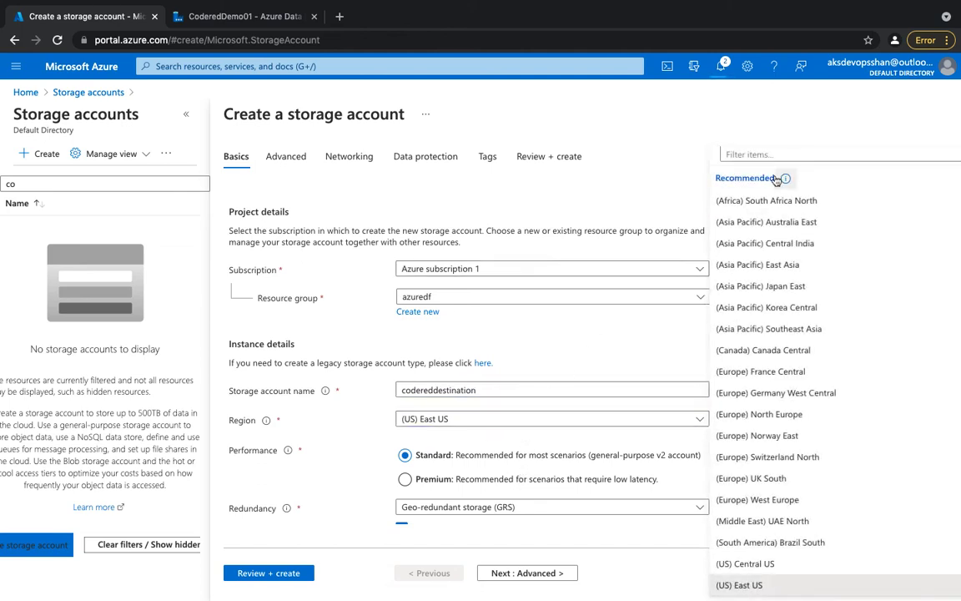
pyautogui.click(807, 153)
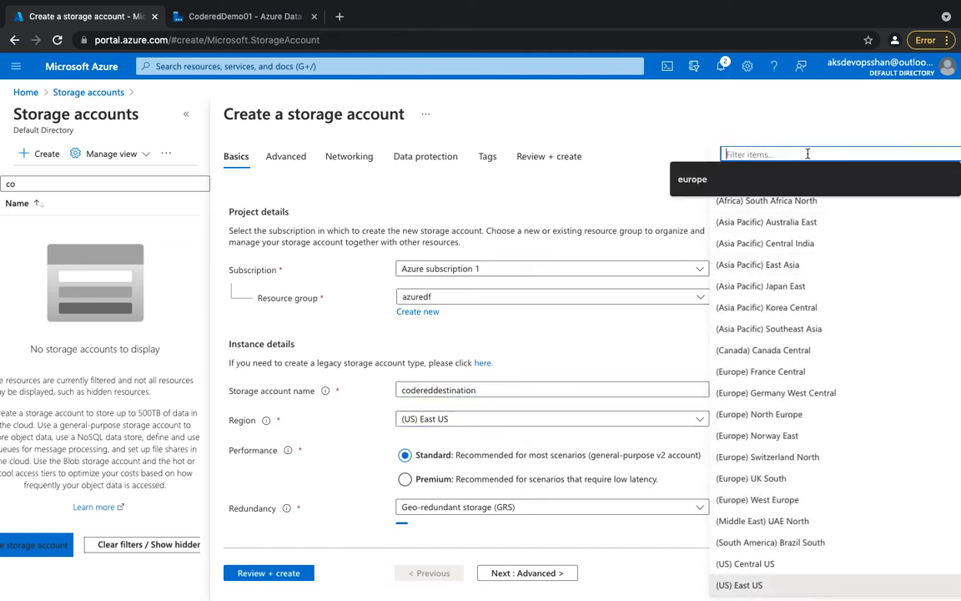
pyautogui.write('euro')
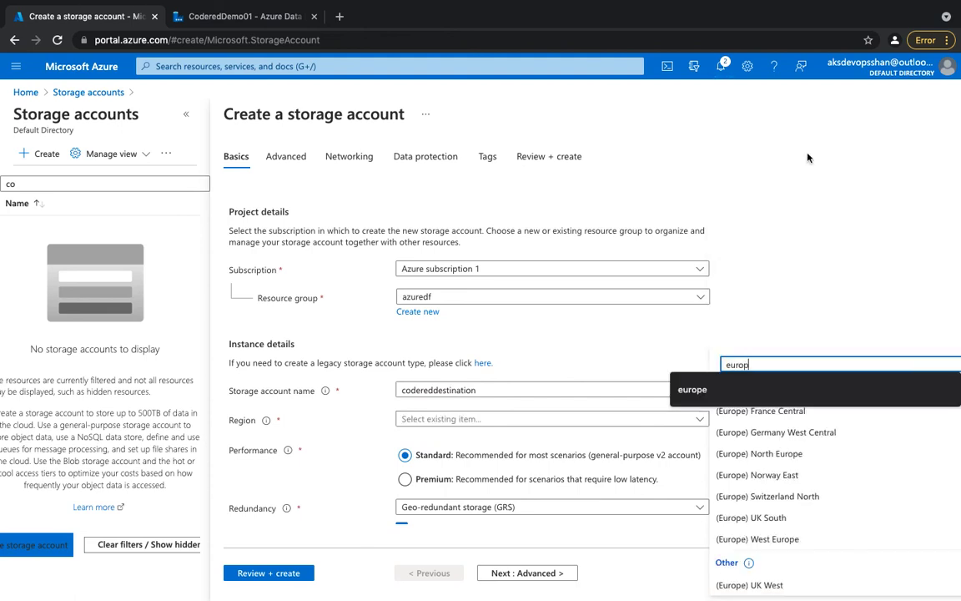
pyautogui.write('p')
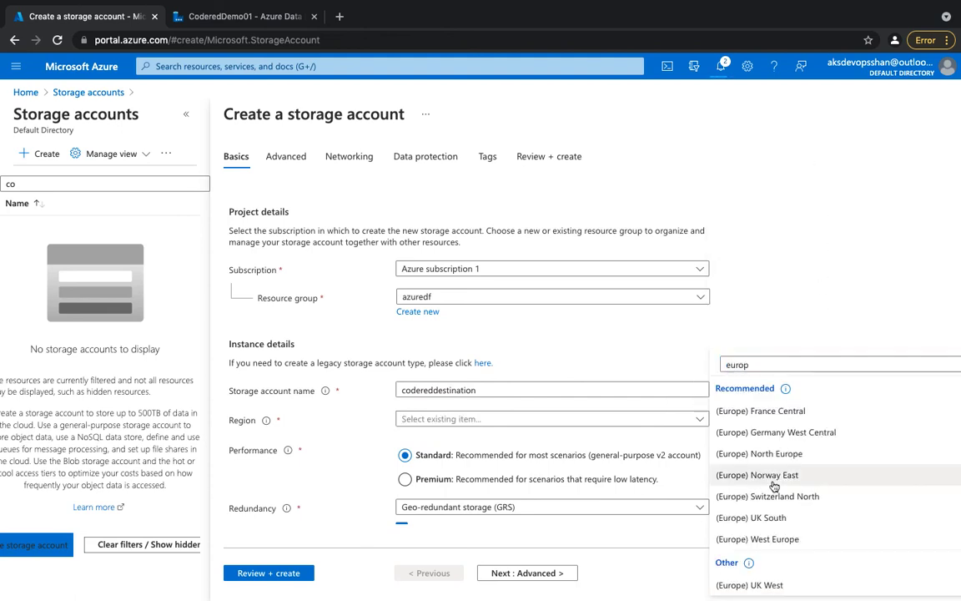
pyautogui.click(777, 539)
pyautogui.scroll(-1, 478, 435)
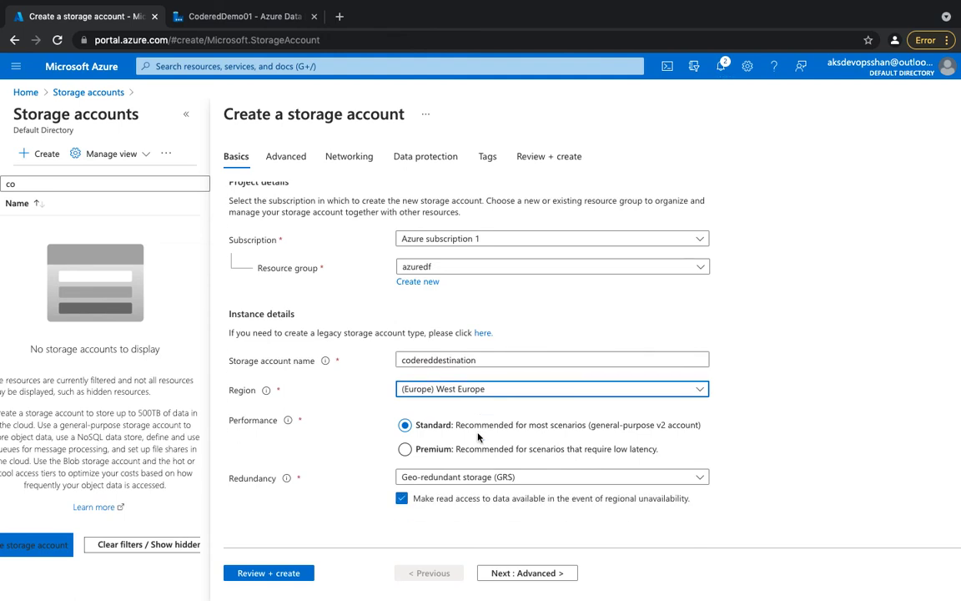
pyautogui.click(289, 573)
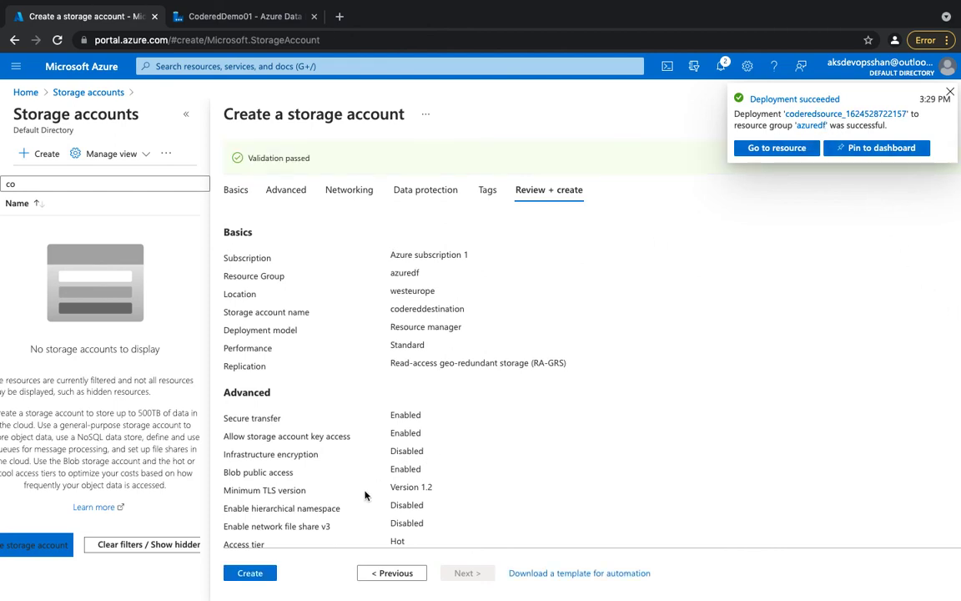
pyautogui.click(251, 572)
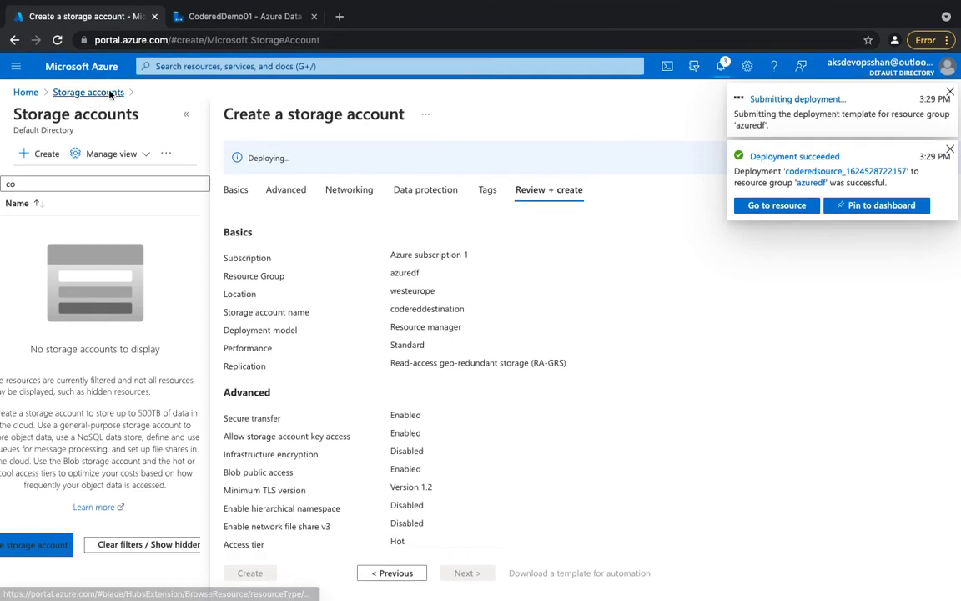
# Return to the portal home and open the storage accounts list.
pyautogui.click(98, 93)
pyautogui.click(190, 155)
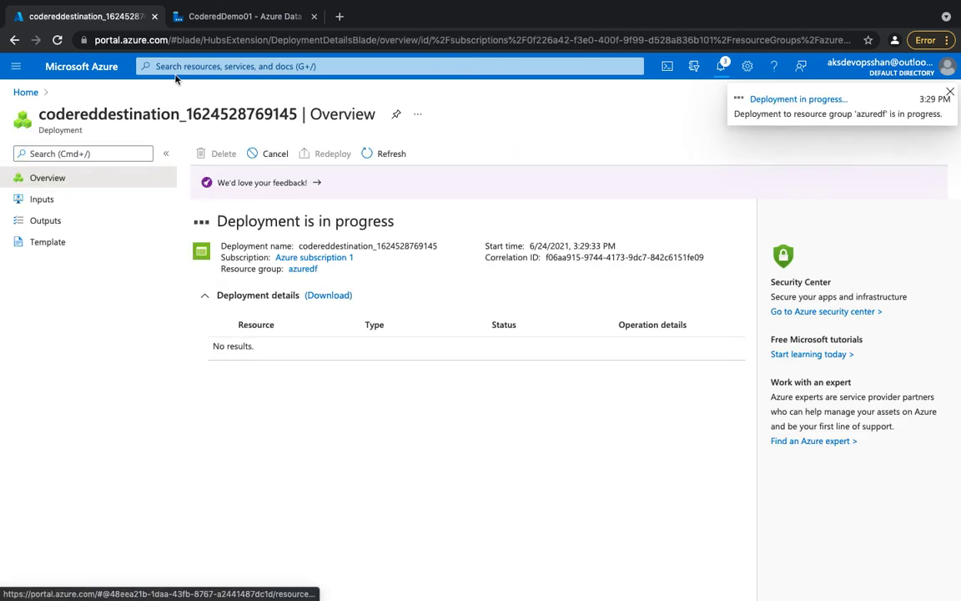
pyautogui.click(94, 63)
pyautogui.click(241, 170)
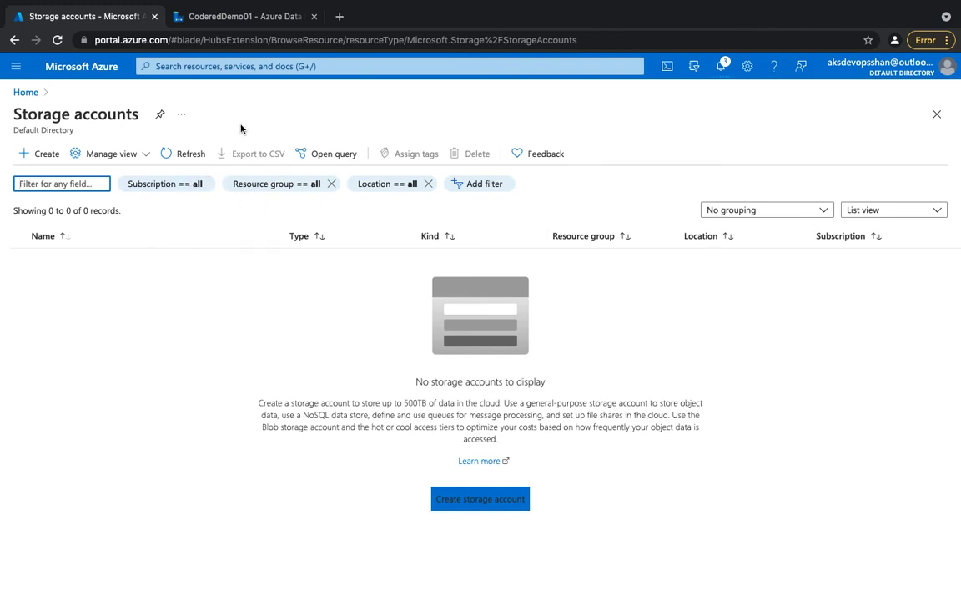
pyautogui.click(742, 7)
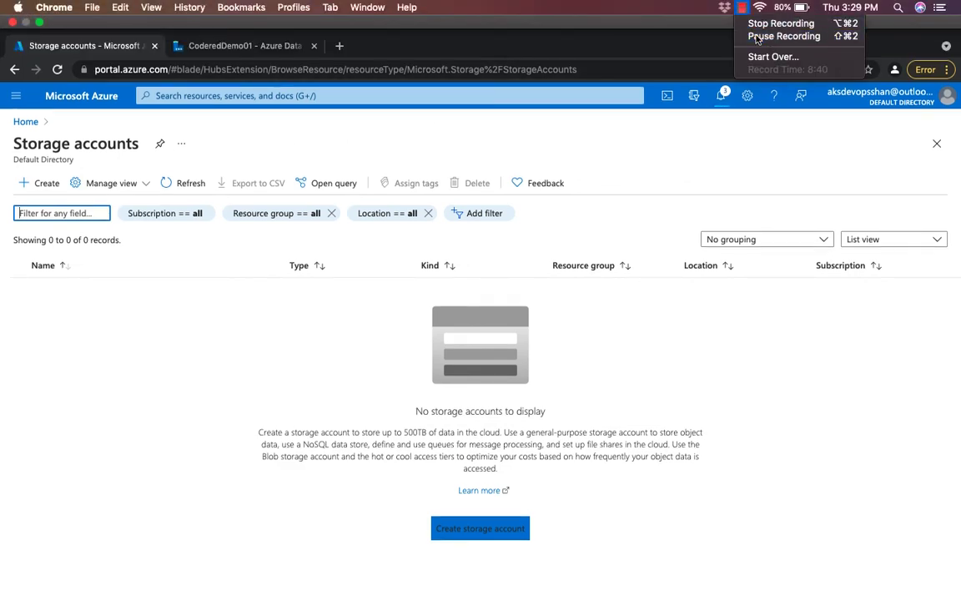
pyautogui.click(756, 37)
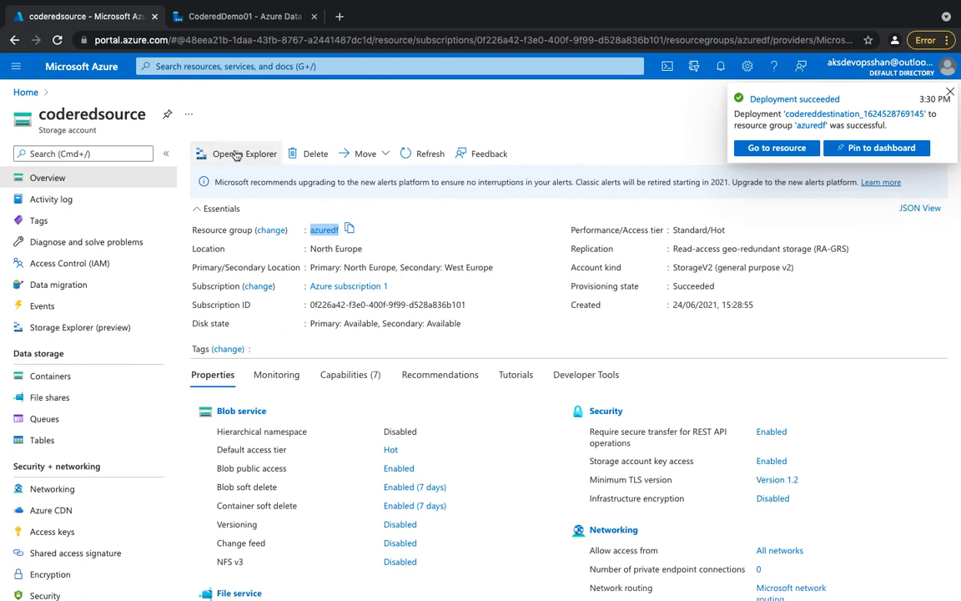
# Open the deployed codereddestination storage account's overview from the portal notifications.
pyautogui.doubleClick(86, 112)
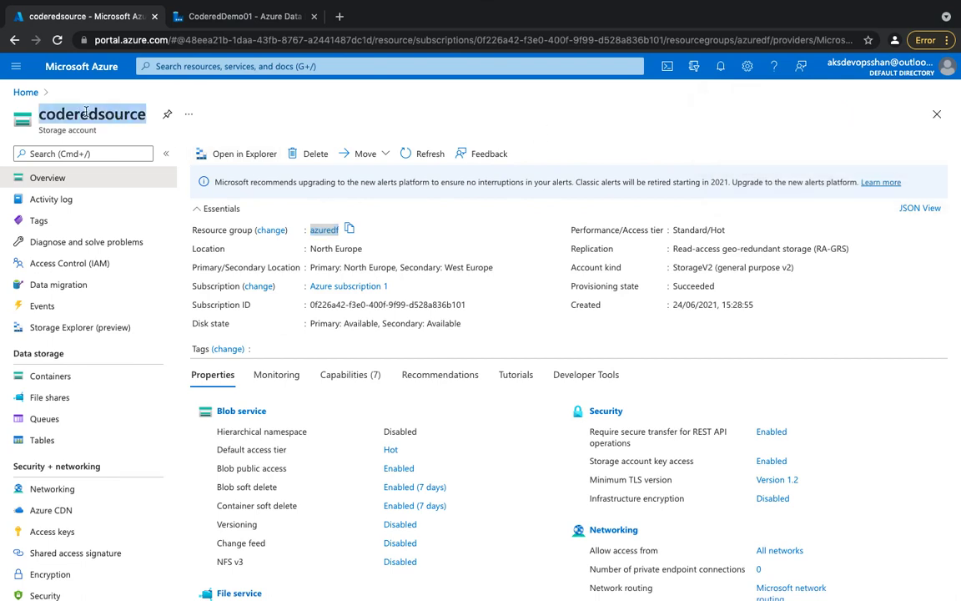
pyautogui.click(693, 66)
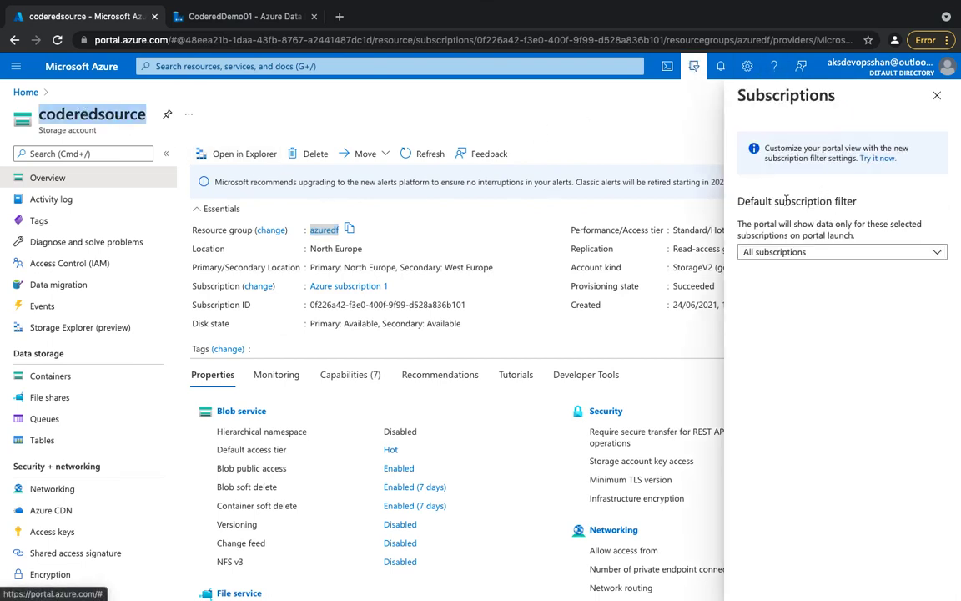
pyautogui.click(720, 66)
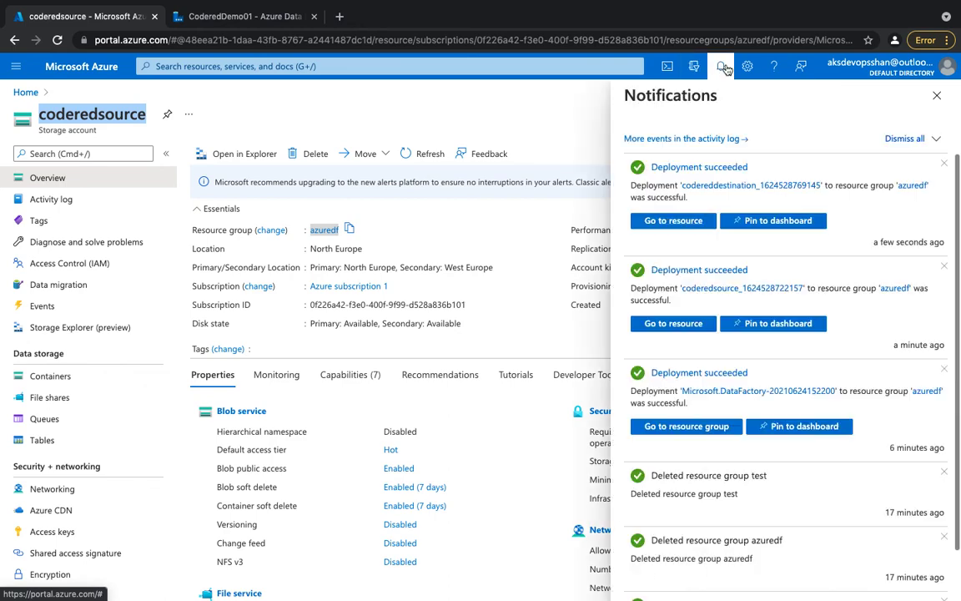
pyautogui.click(696, 224)
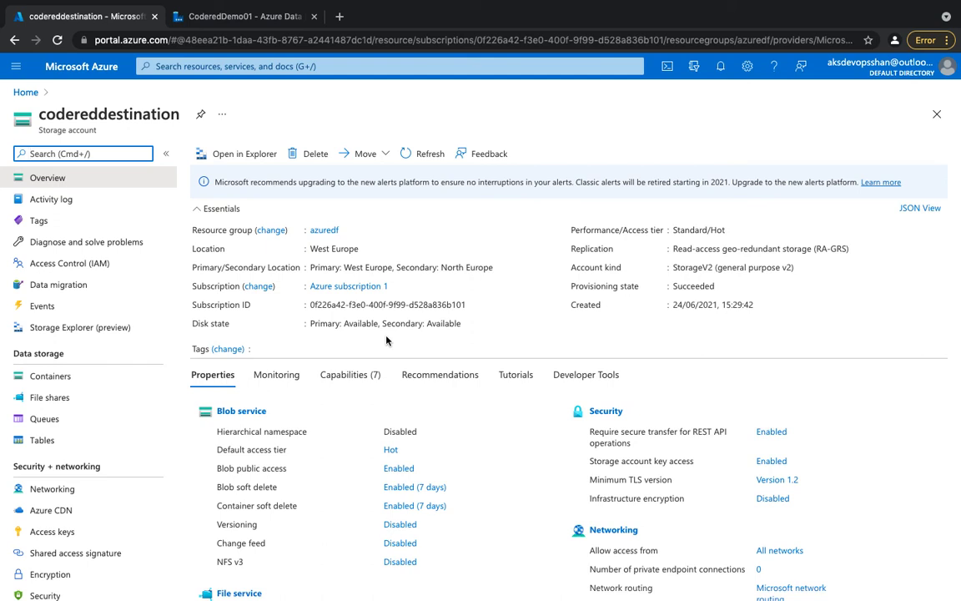
pyautogui.moveTo(708, 4)
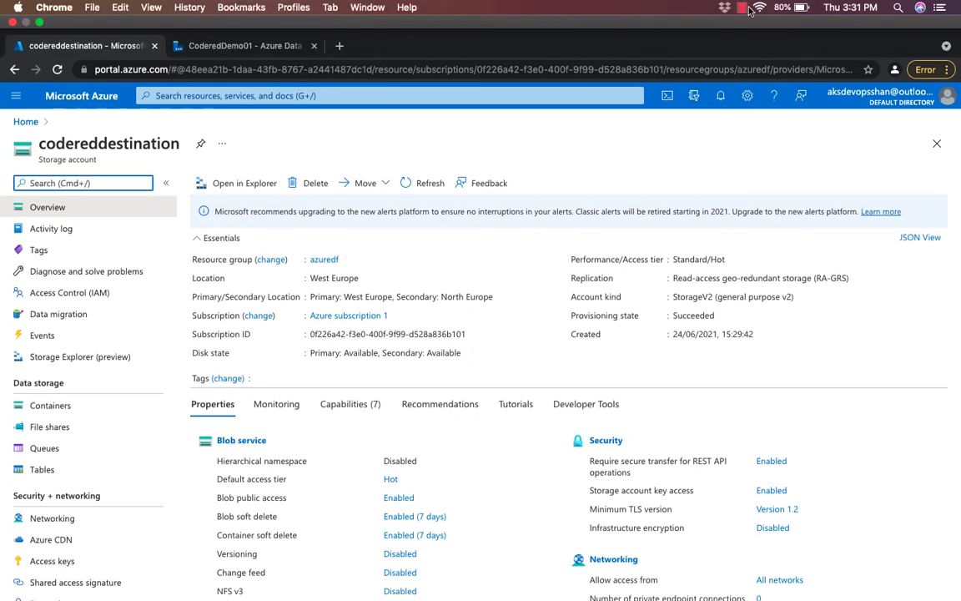